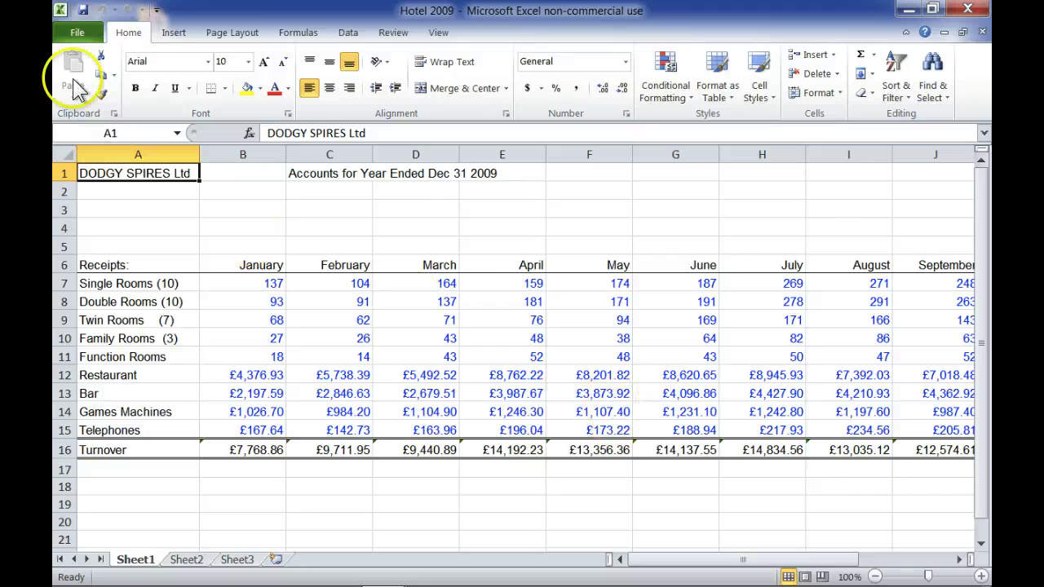
Step: Open the Hotel Library workbook from the Advanced Excel 2010 folder
click(79, 32)
click(100, 106)
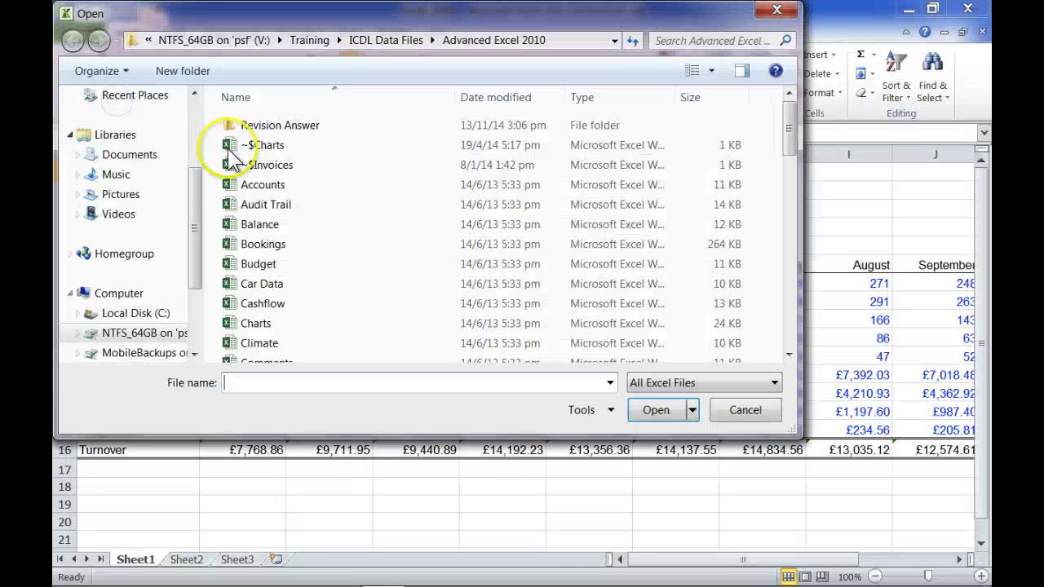
click(362, 321)
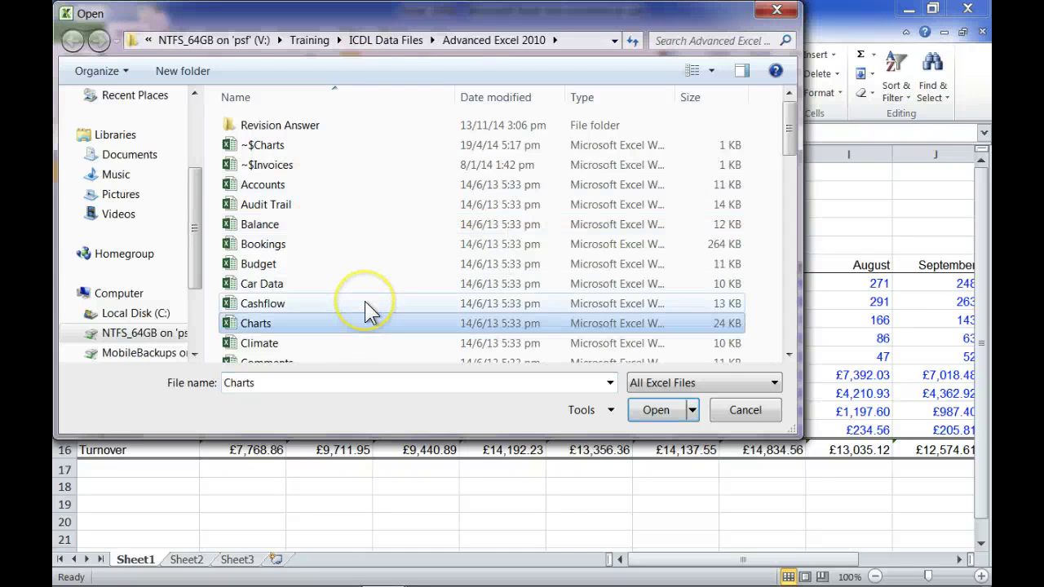
text(hotel 2007)
click(356, 198)
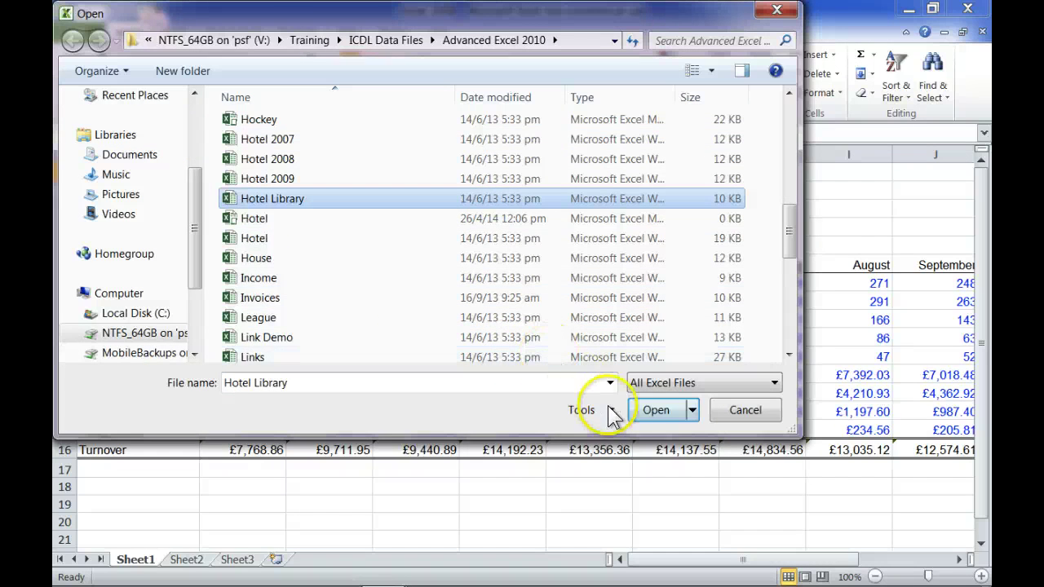
click(660, 410)
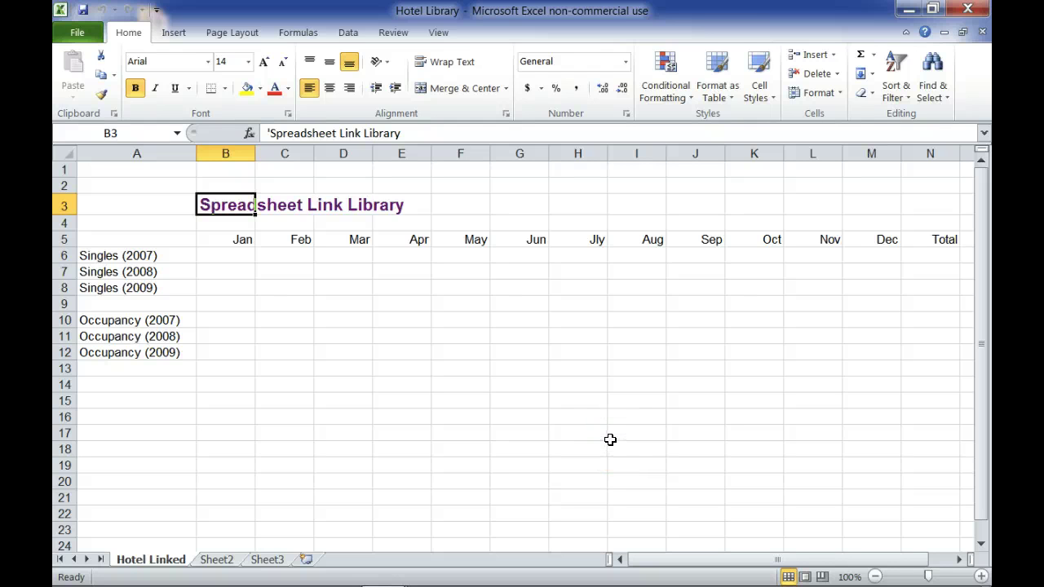
Step: Arrange all open workbook windows in a tiled layout
click(440, 33)
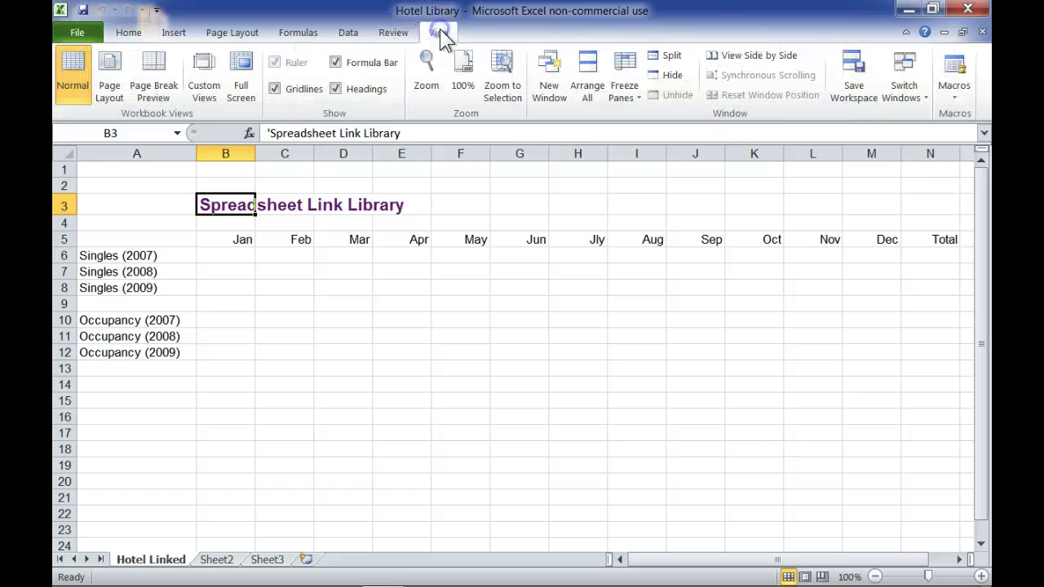
click(585, 96)
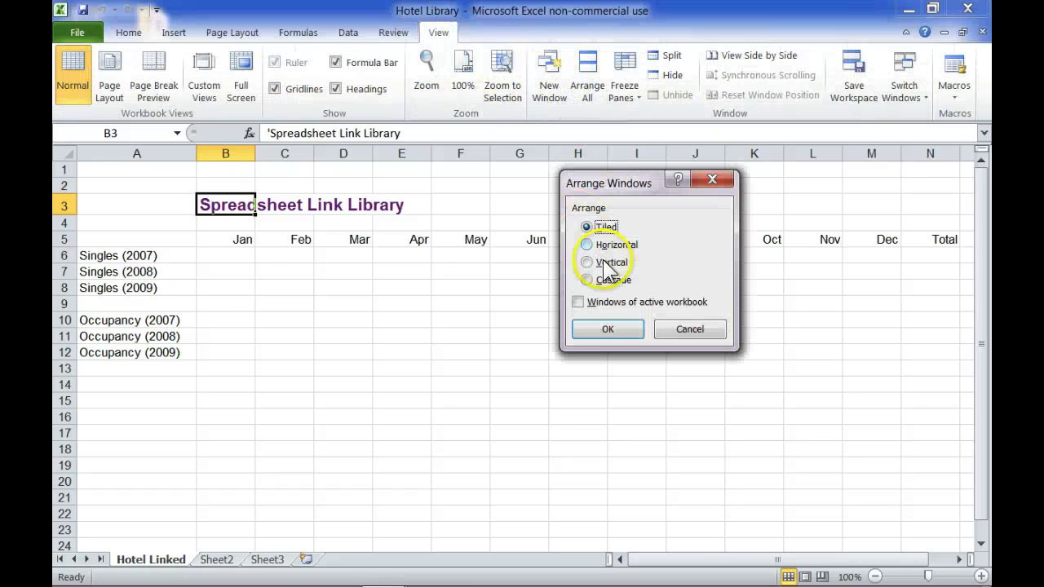
click(608, 328)
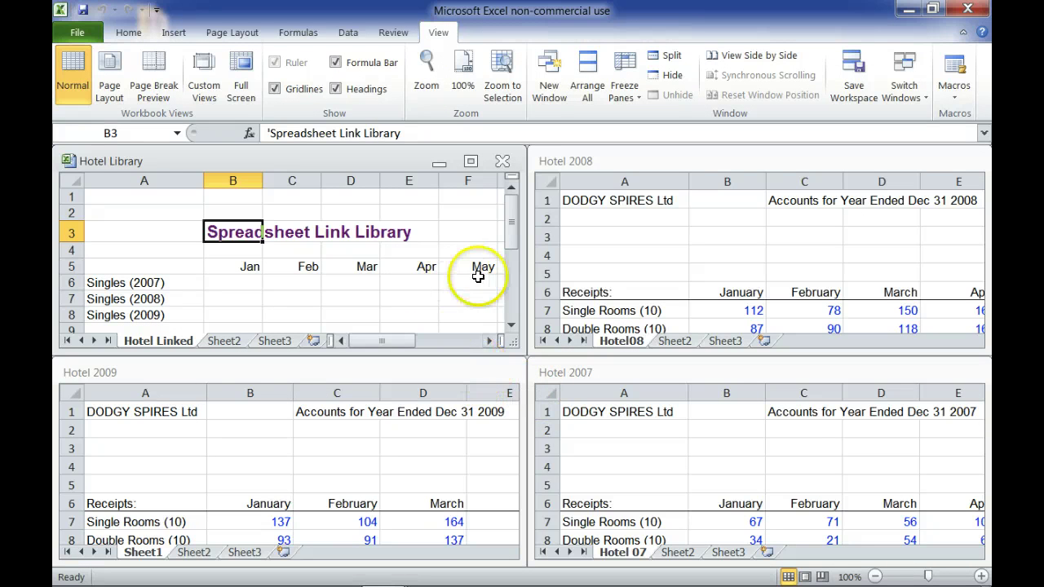
Step: Link January Singles (2007) in B6 to the SINGLES name on sheet Hotel 07 of the Hotel 2007 workbook
click(241, 283)
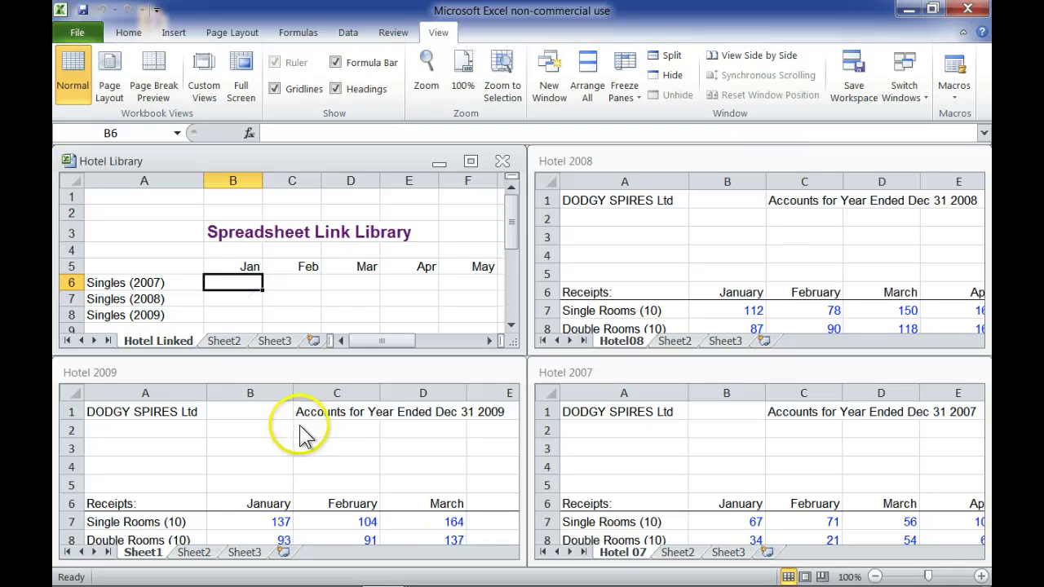
text(=)
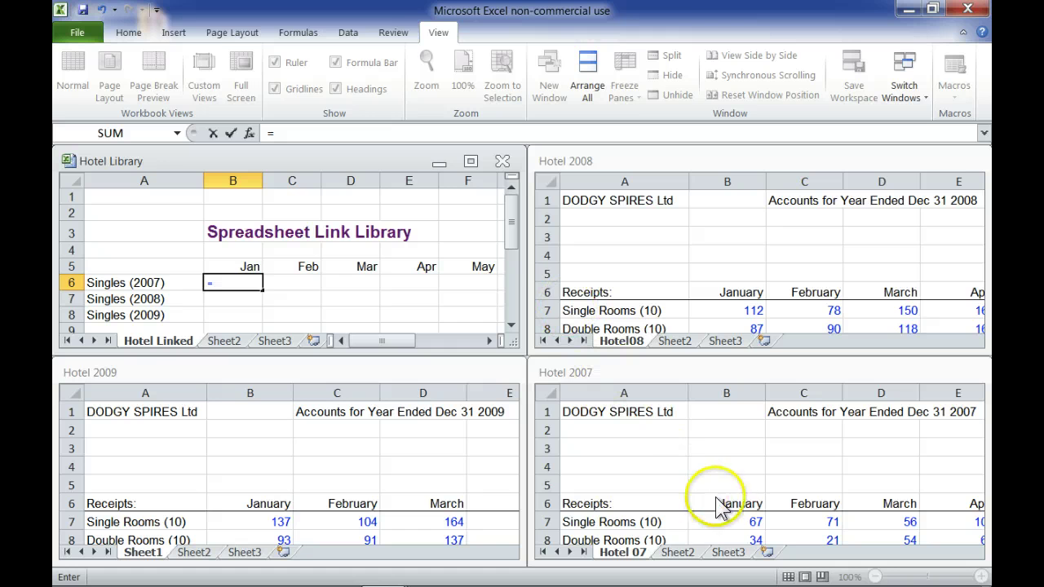
click(737, 517)
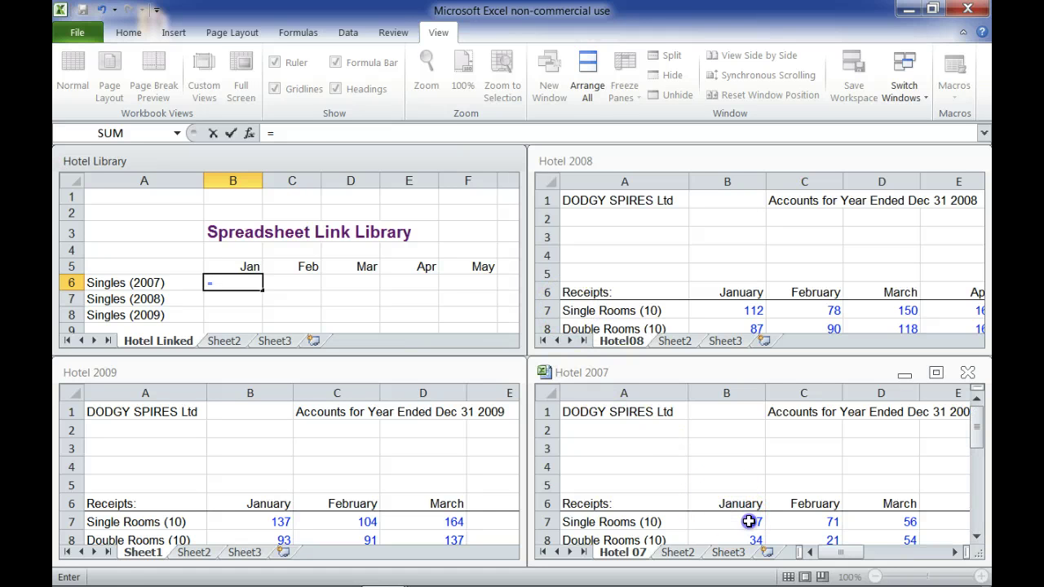
click(748, 522)
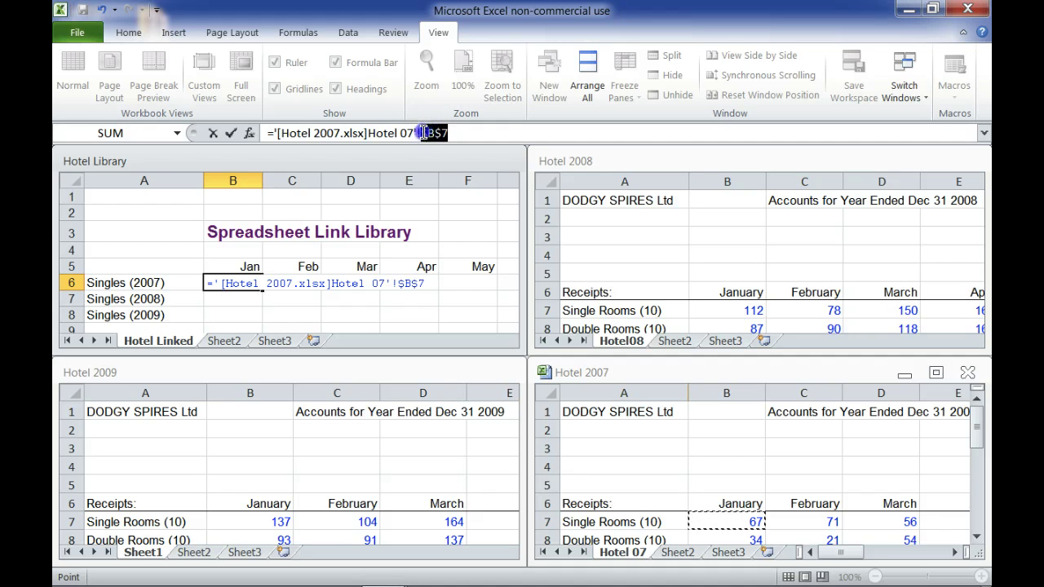
text(SINGLES)
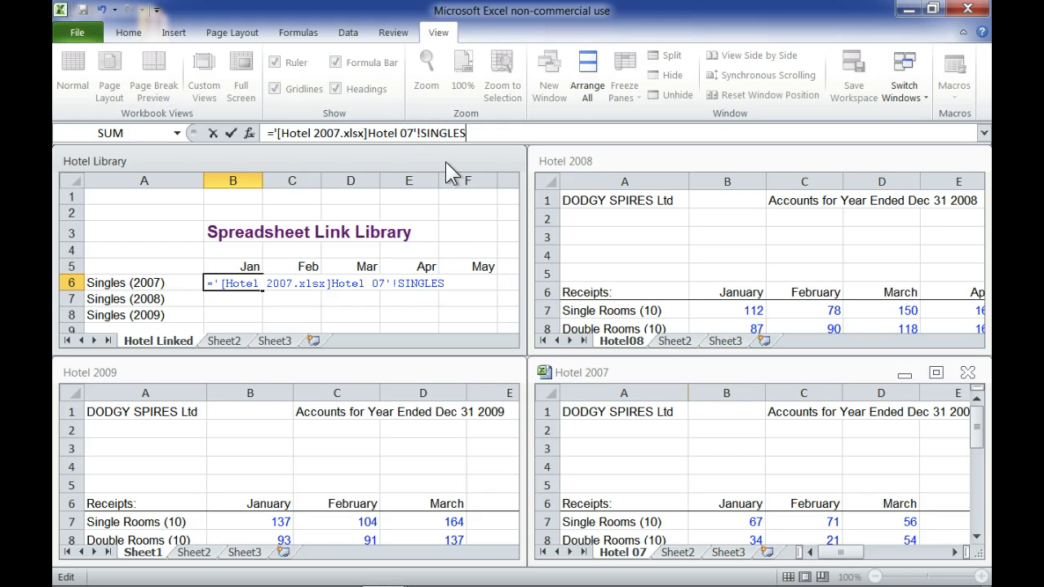
key(Return)
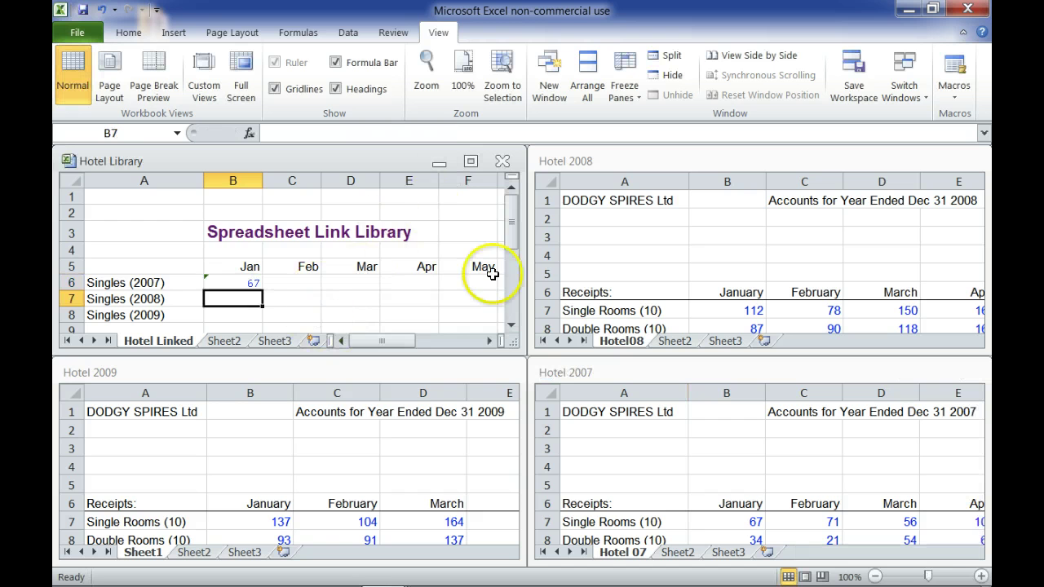
Step: Link January Singles (2008) in B7 to the SINGLES name on sheet Hotel08 of the Hotel 2008 workbook
drag(511, 228, 509, 240)
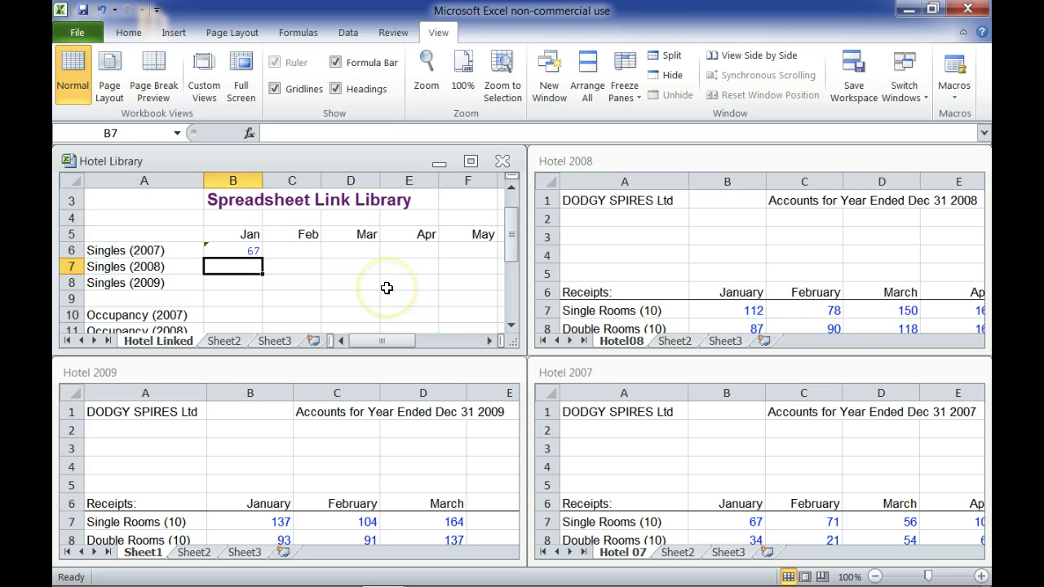
text(=)
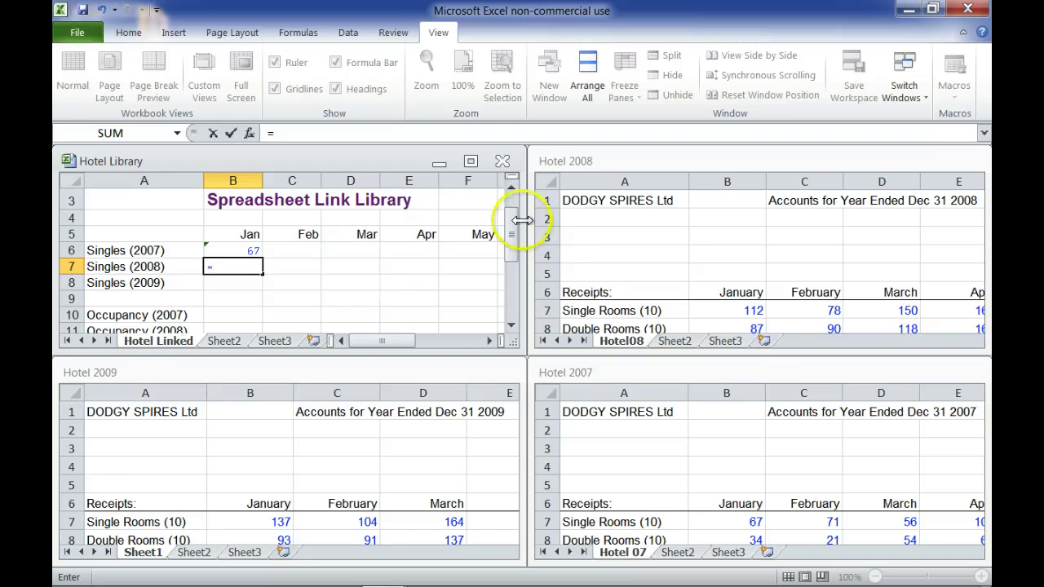
click(736, 311)
click(733, 312)
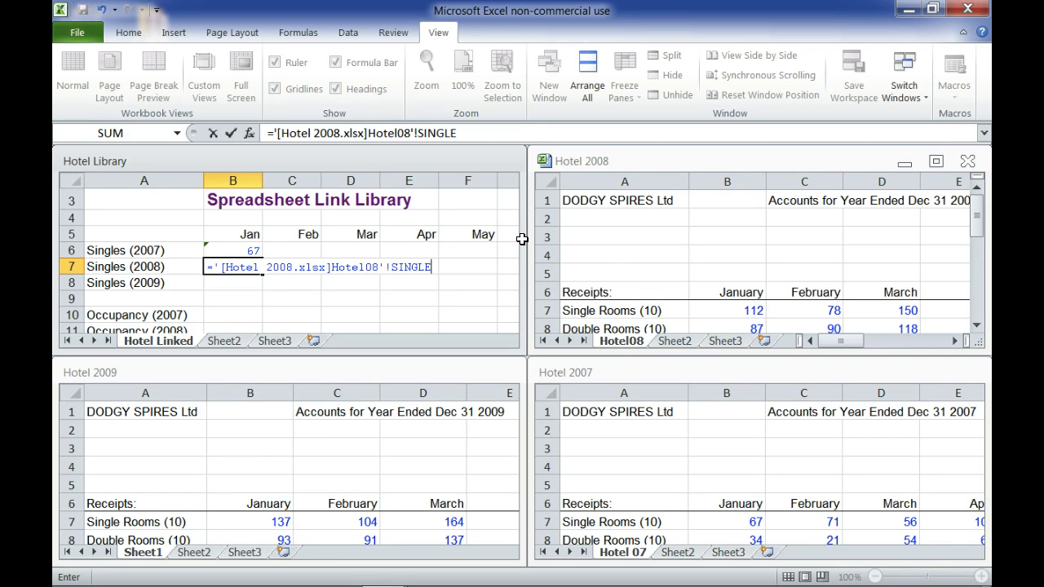
key(Return)
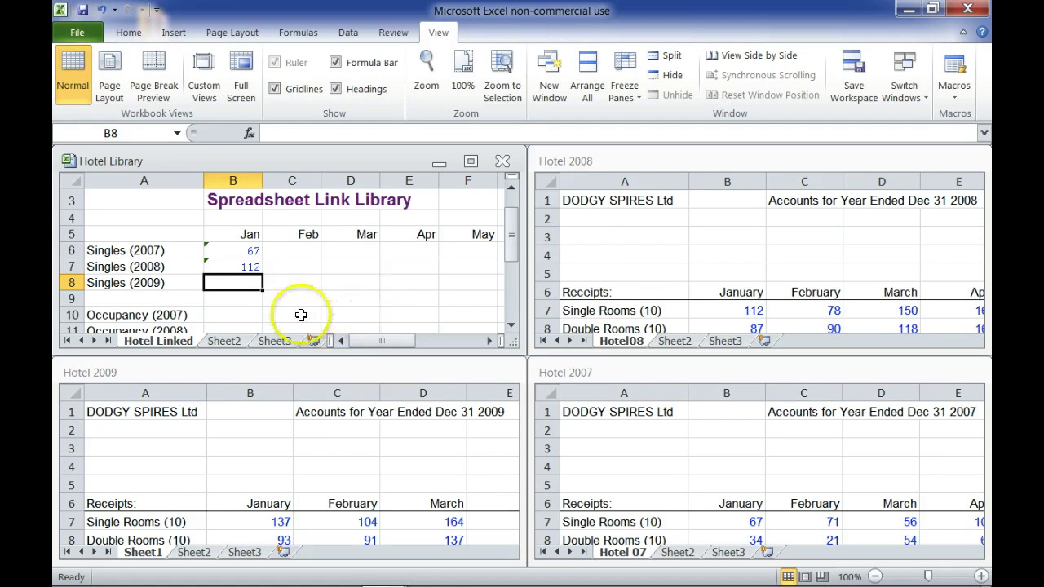
Step: Link January Singles (2009) in B8 to the SINGLES name on Sheet1 of the Hotel 2009 workbook
text(=)
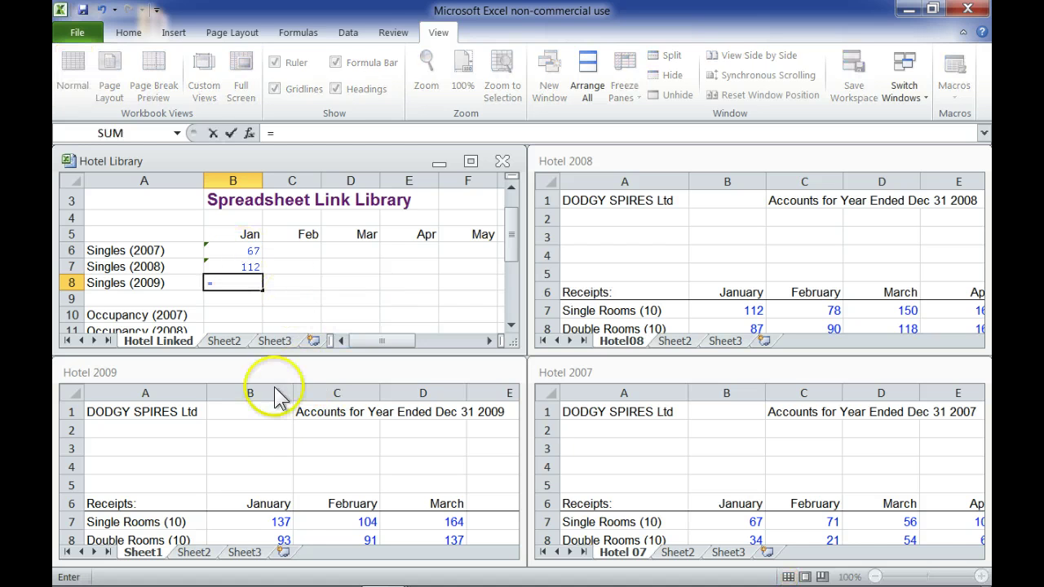
click(273, 522)
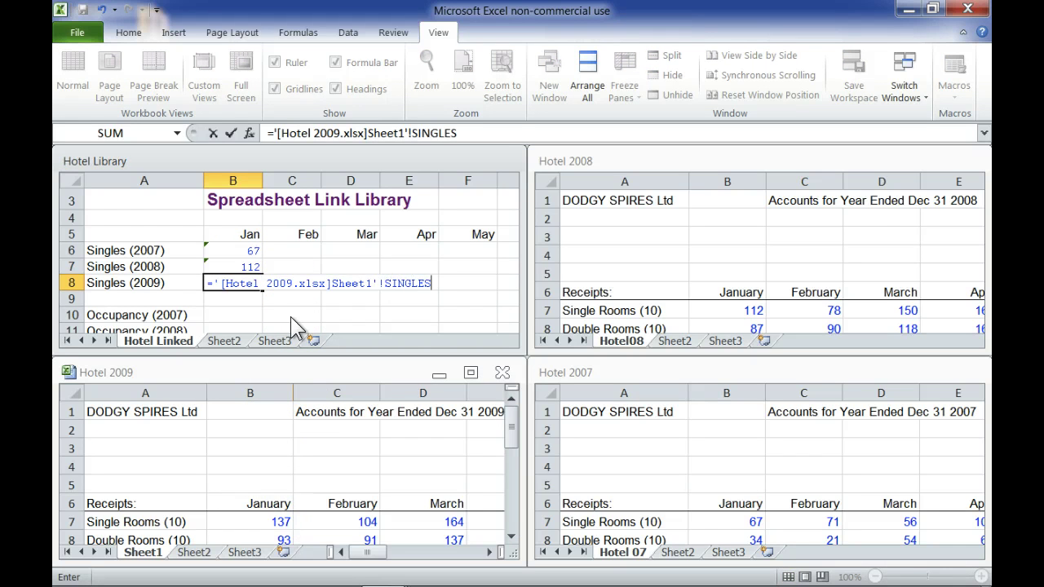
key(Return)
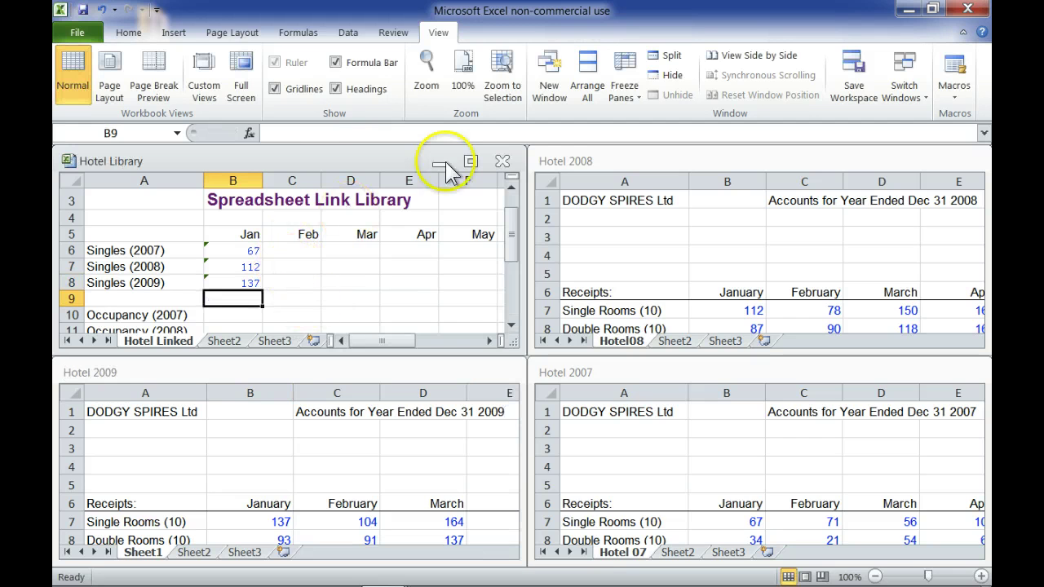
Step: Maximize the Hotel Library window and fill the January Singles links in B6:B8 across to December
click(470, 162)
click(245, 223)
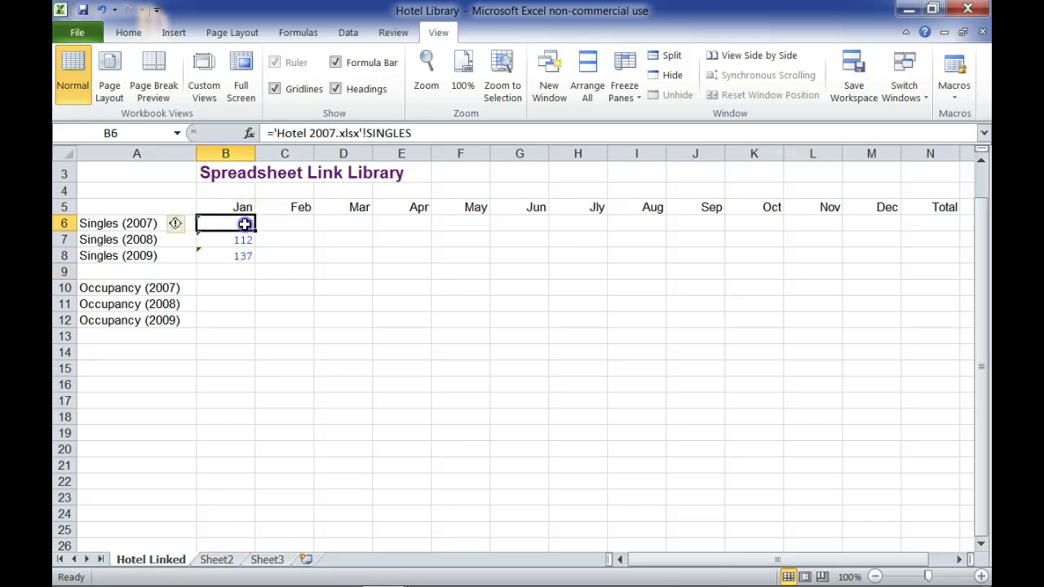
drag(245, 223, 883, 243)
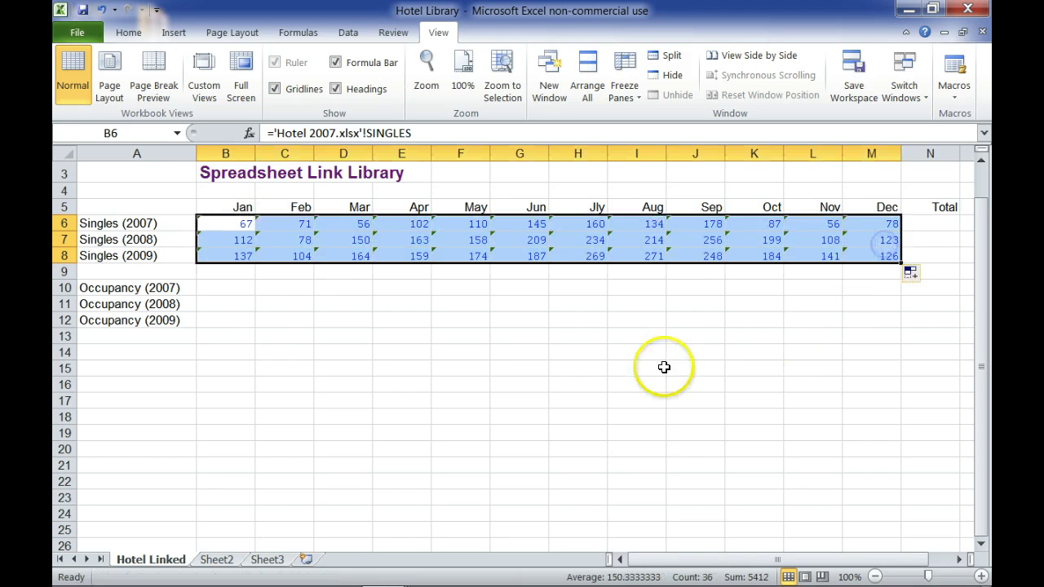
Step: Check the link formulas in the February and March Singles cells and in B6
click(295, 290)
drag(293, 252, 275, 238)
click(294, 236)
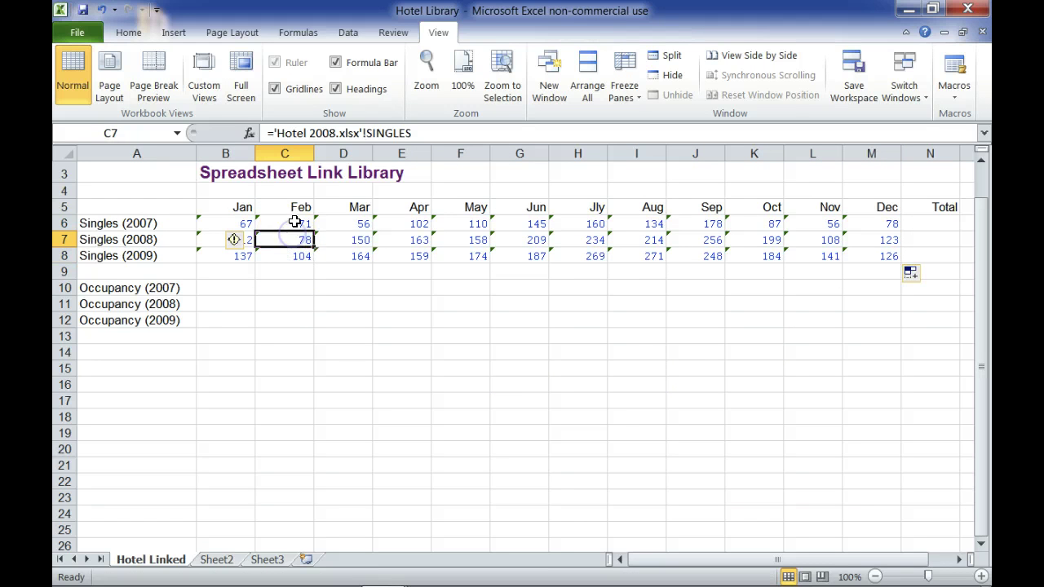
click(296, 223)
click(336, 226)
click(341, 244)
click(343, 258)
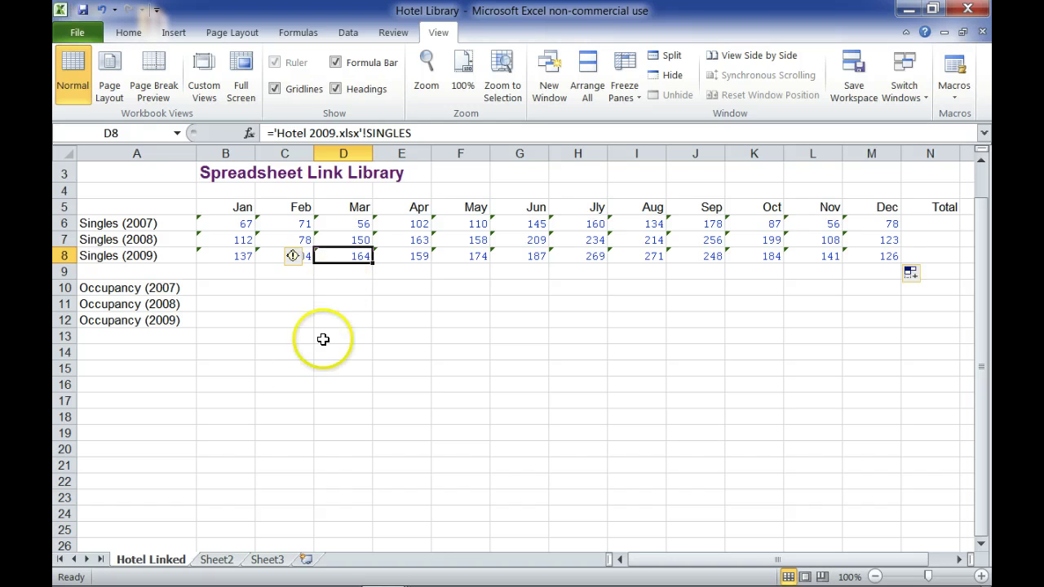
click(242, 292)
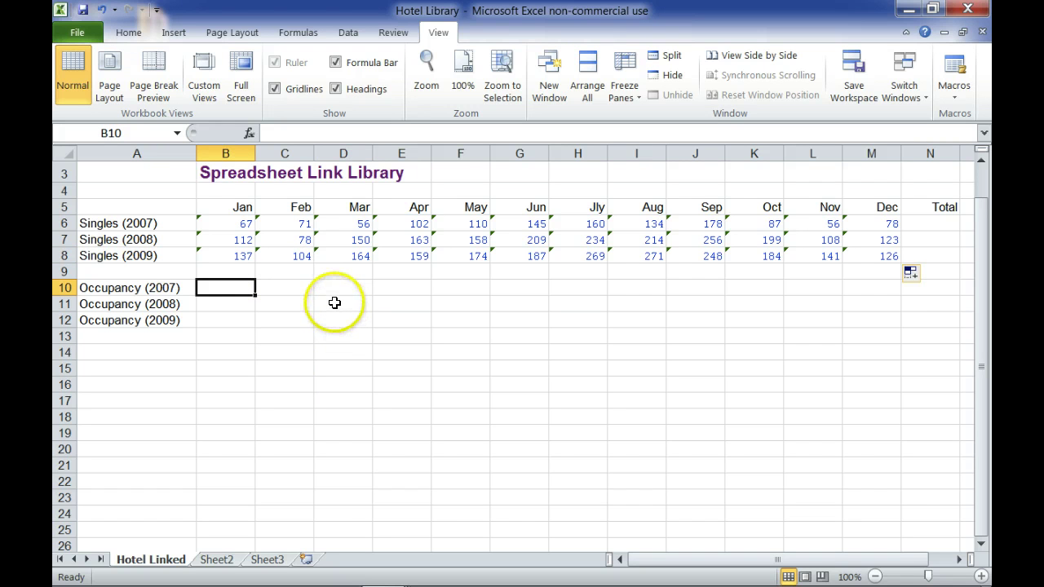
click(234, 223)
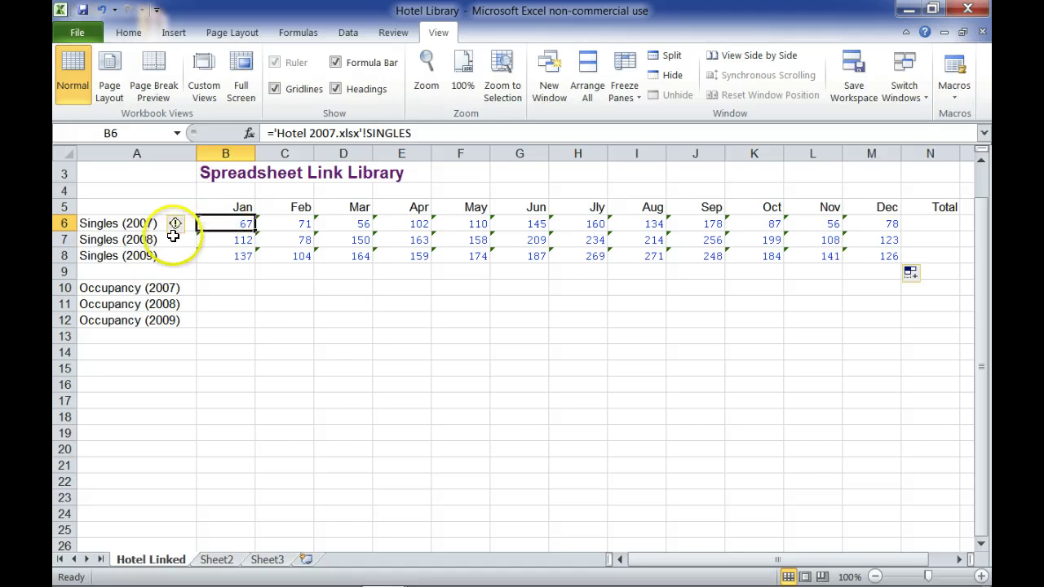
Step: Enter =B6/300 in B10 for January Occupancy (2007) and fill the formula across to December
click(234, 290)
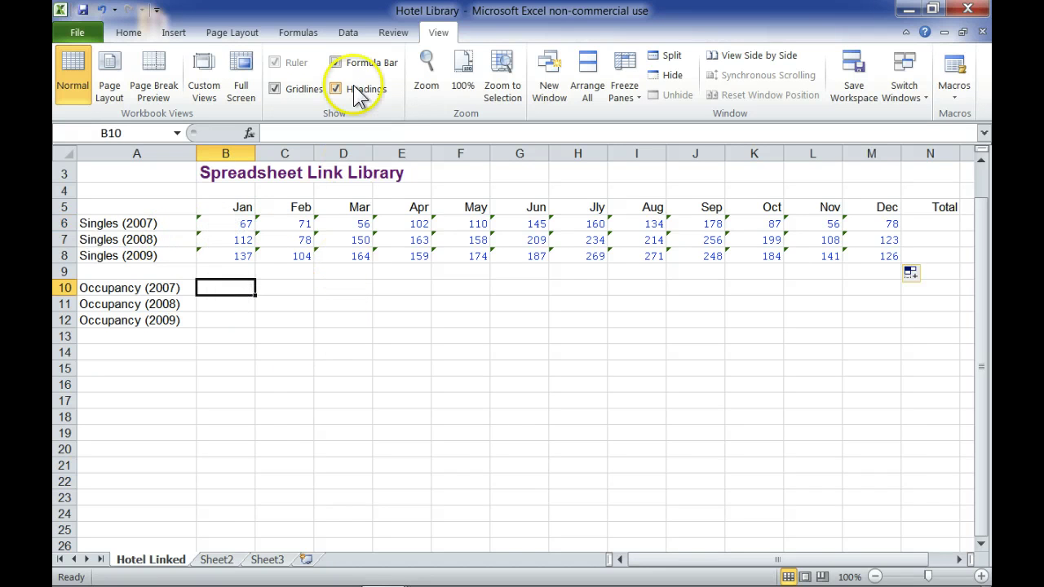
text(=)
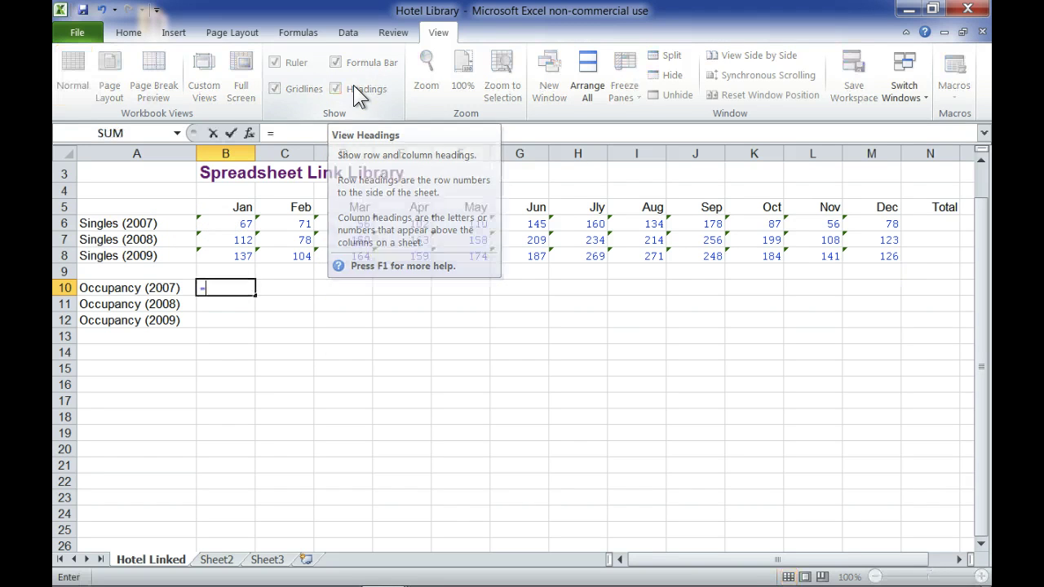
click(242, 223)
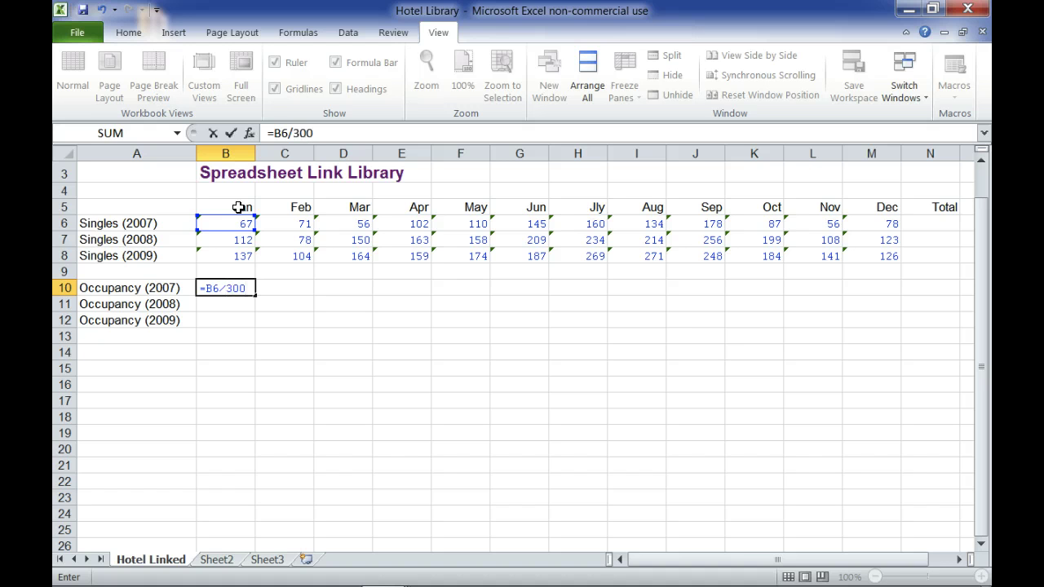
key(Return)
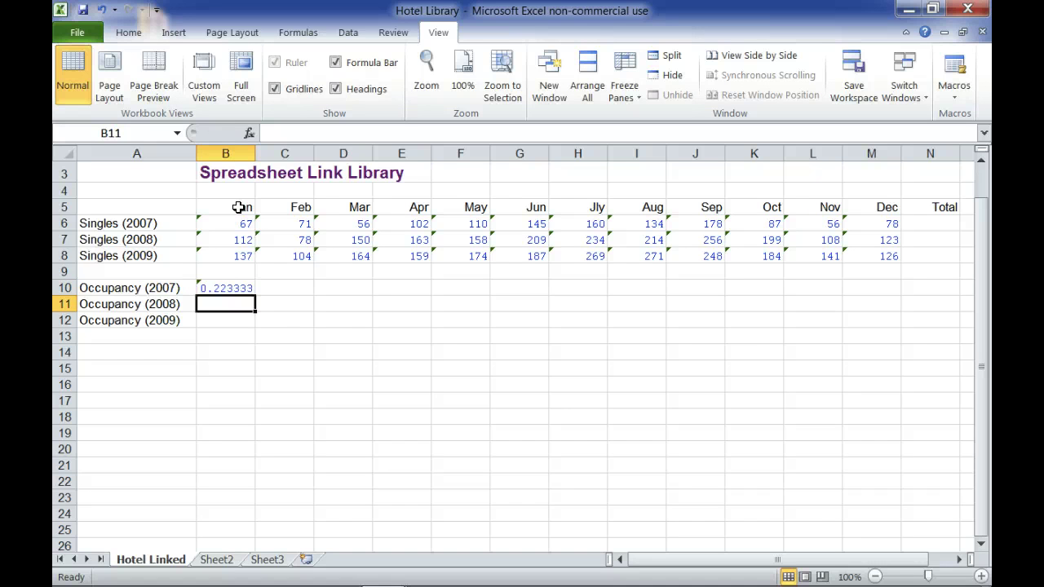
click(244, 290)
drag(252, 294, 882, 284)
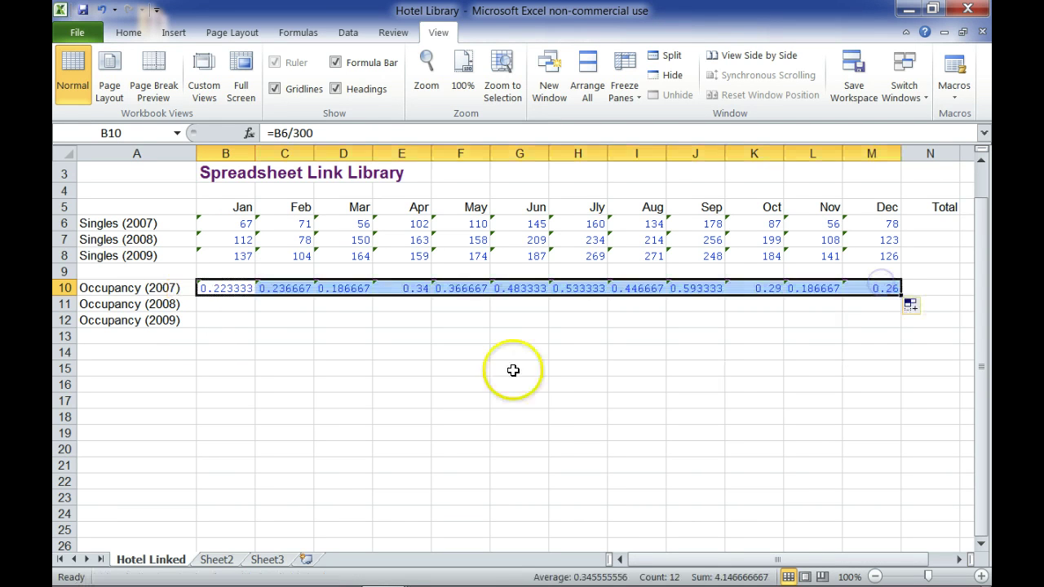
Step: Copy the B10 occupancy formula down to the 2008 and 2009 rows, fill both rows across to December and check the copied formulas
click(232, 305)
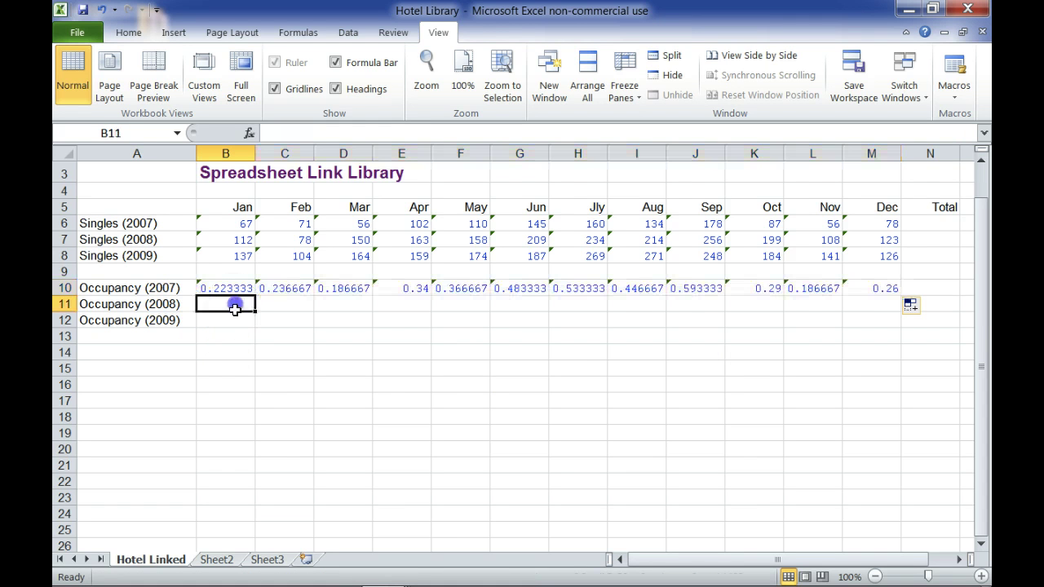
click(234, 288)
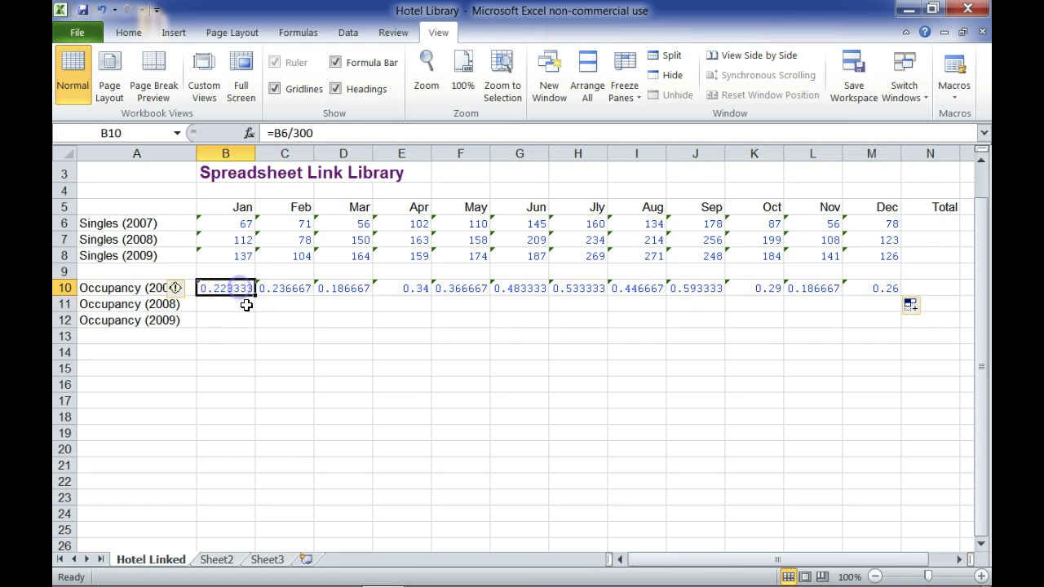
drag(254, 295, 245, 321)
click(241, 303)
click(242, 322)
drag(502, 321, 889, 328)
click(275, 304)
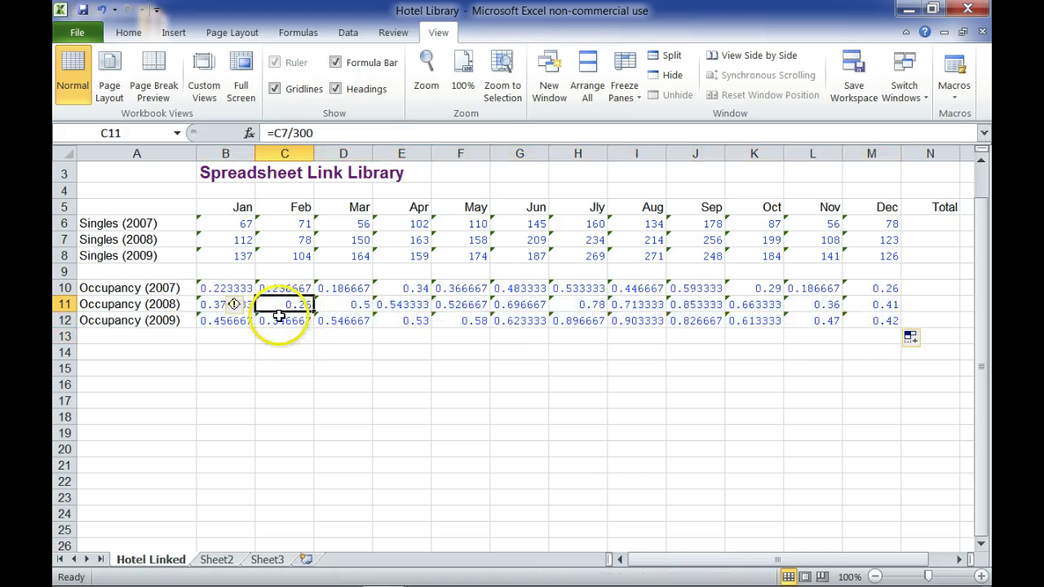
click(217, 302)
click(235, 288)
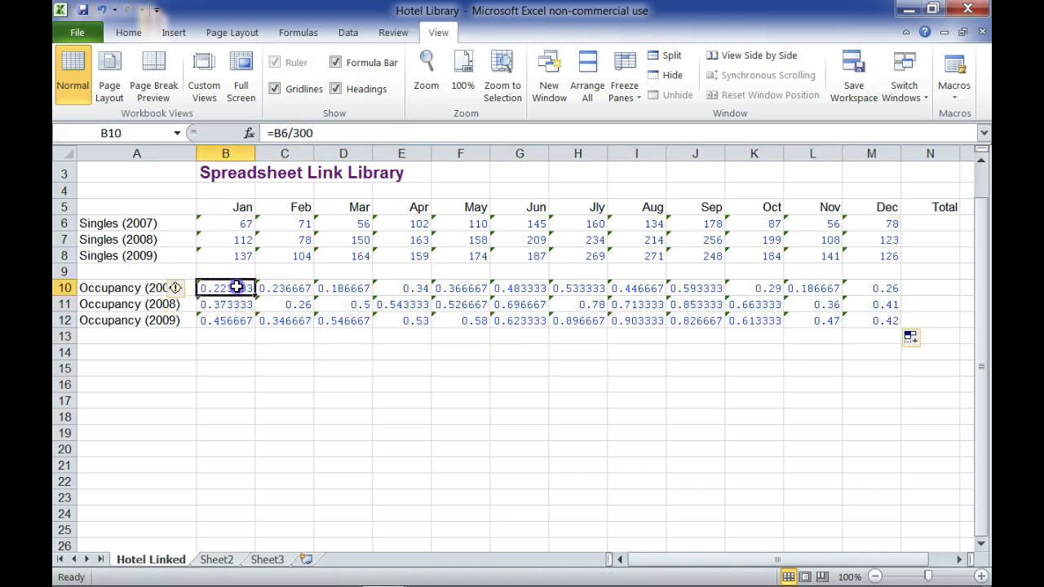
Step: Format the monthly occupancy figures in B10:M12 as Percentage with two decimal places
drag(243, 294, 866, 322)
click(130, 32)
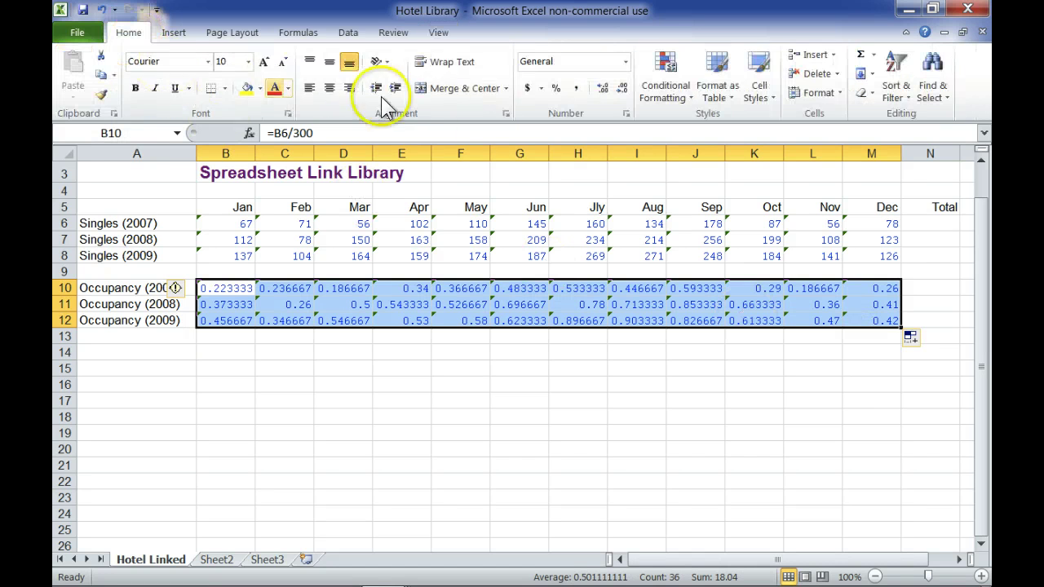
click(625, 113)
click(486, 202)
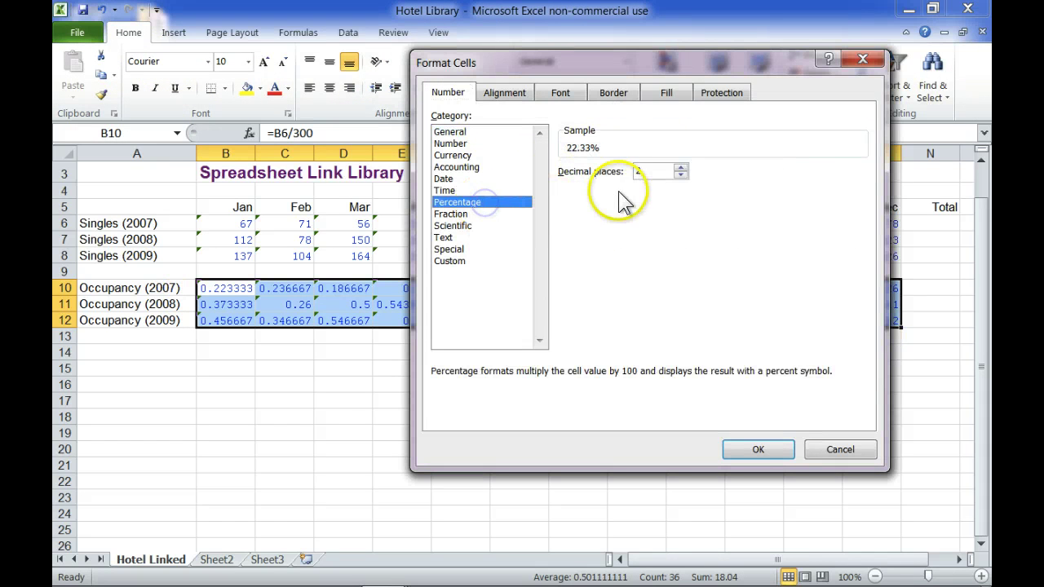
click(743, 448)
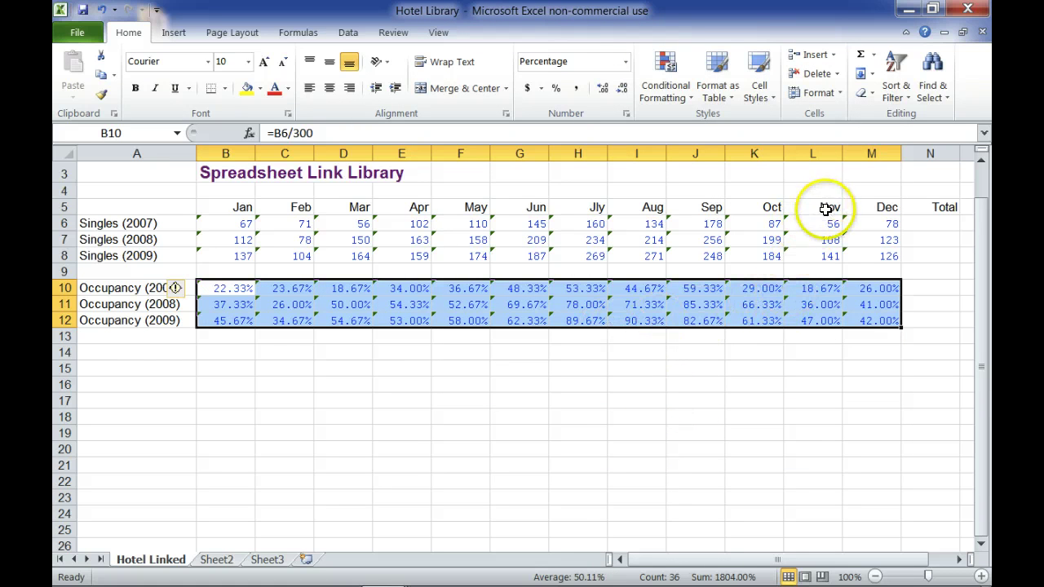
Step: Total the 2007 Singles in N6 with =SUM(B6:M6) and fill the formula down to N8
click(930, 224)
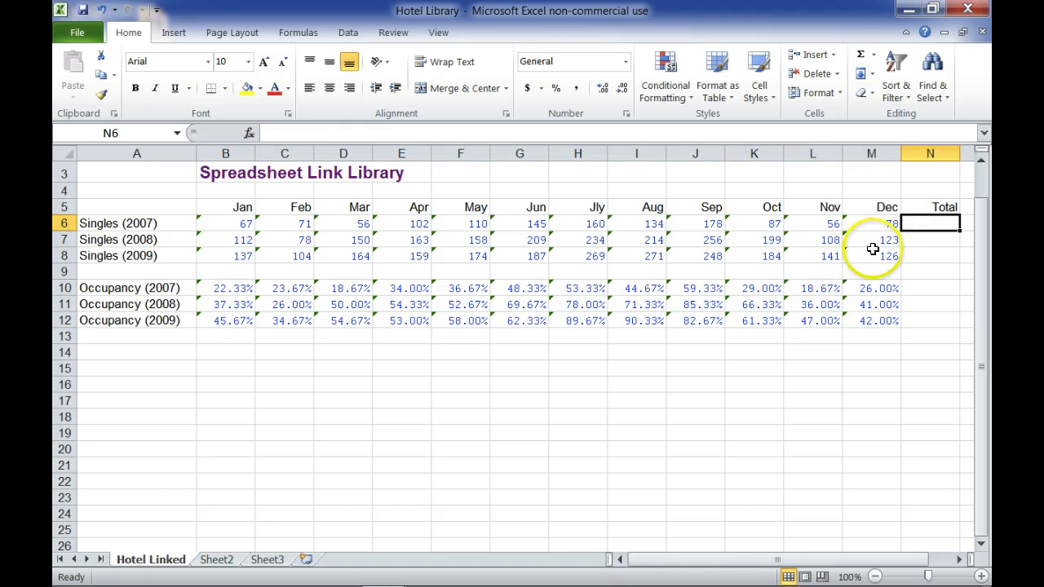
click(860, 55)
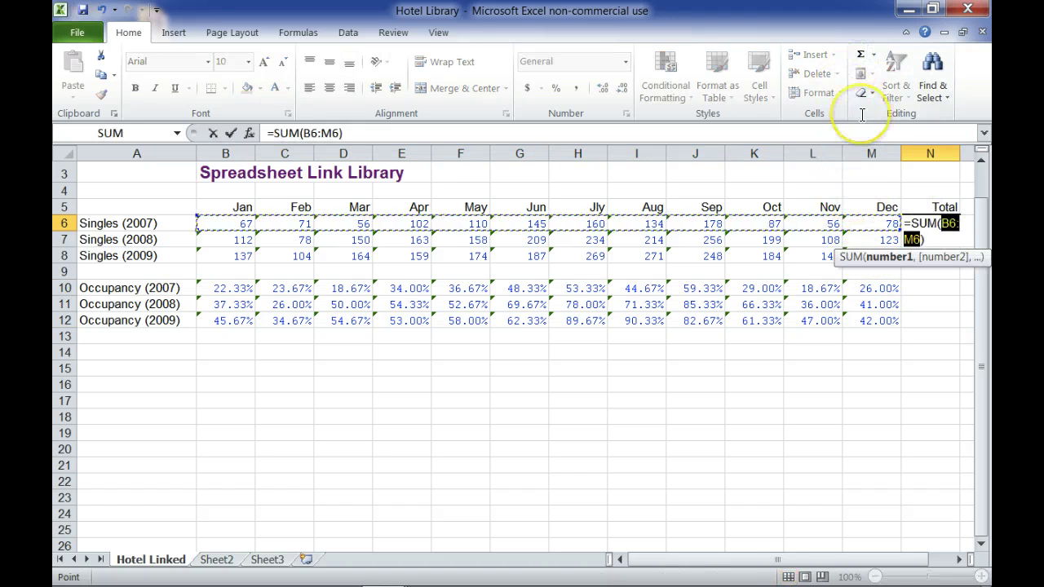
key(Return)
click(938, 222)
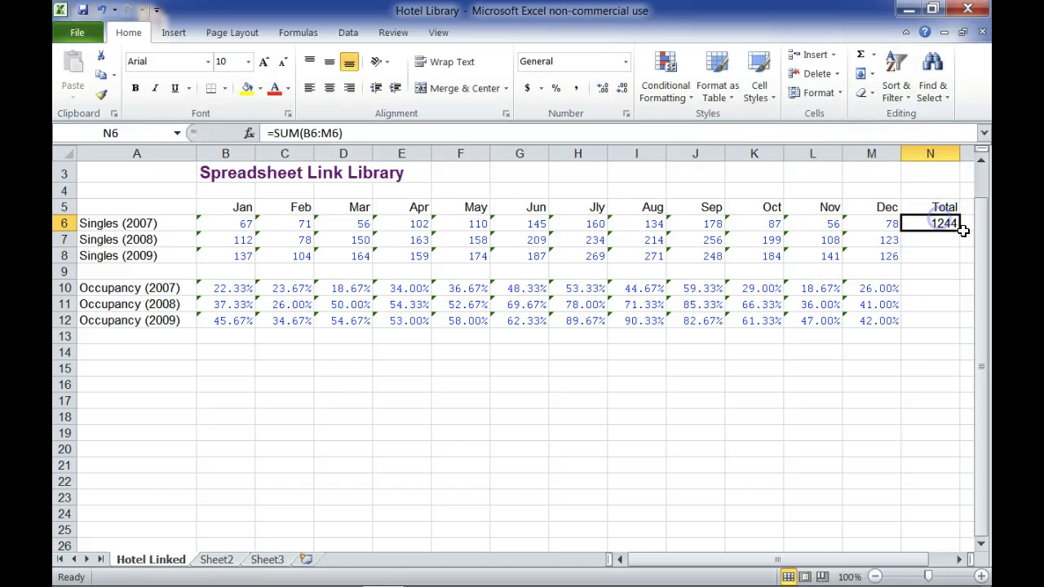
drag(960, 230, 945, 261)
Step: Enter =AVERAGE(B10:M10) in N10 for the 2007 occupancy and fill the formula down to N12
click(925, 291)
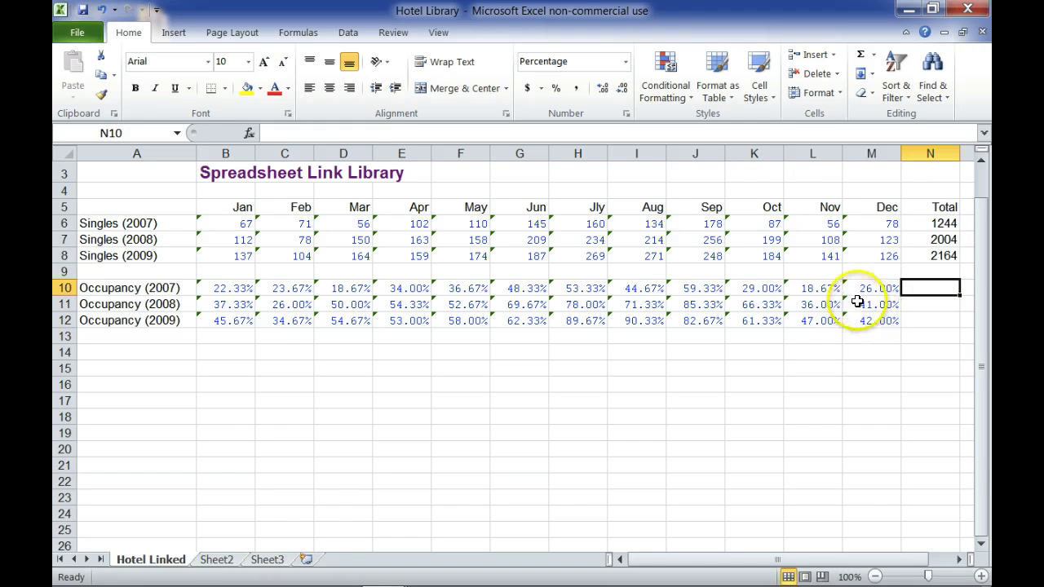
text(=)
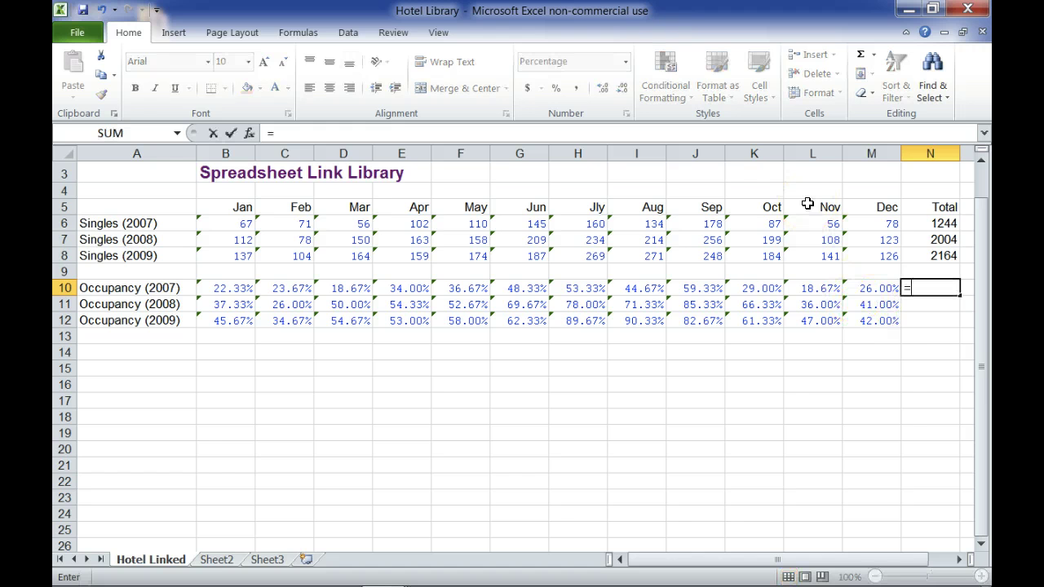
text(AVERAG)
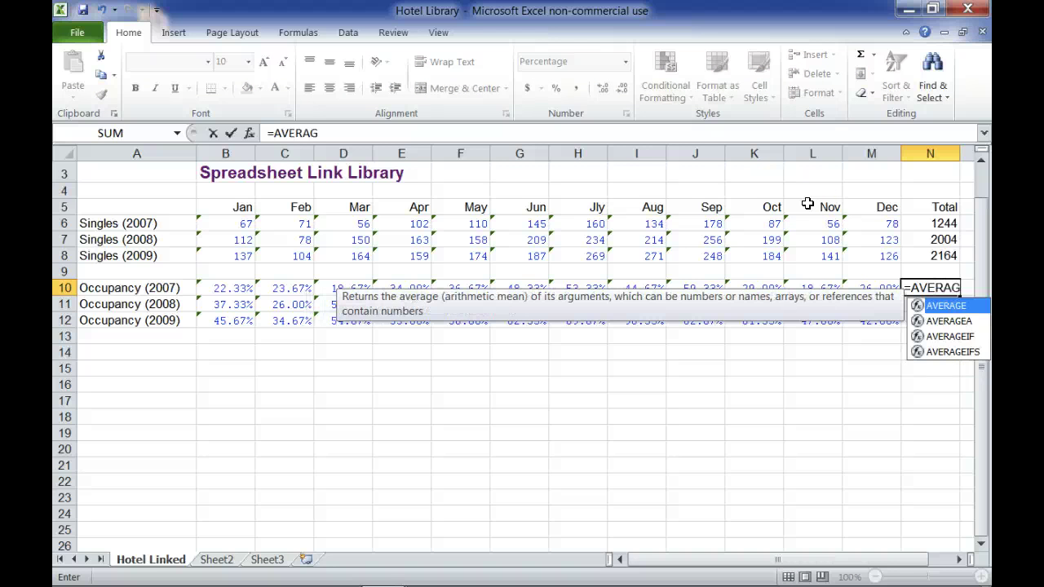
text(E()
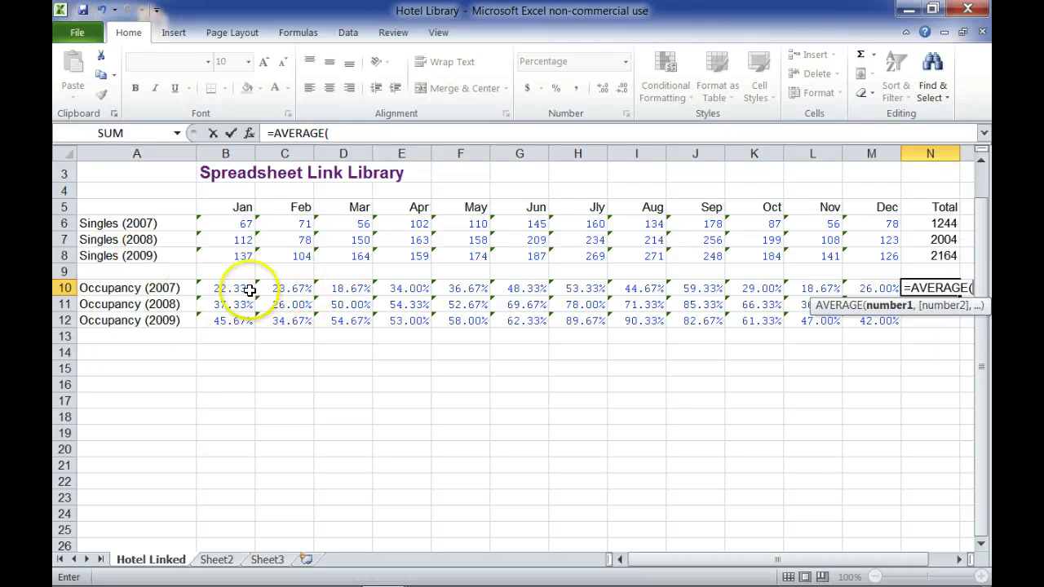
drag(244, 290, 869, 284)
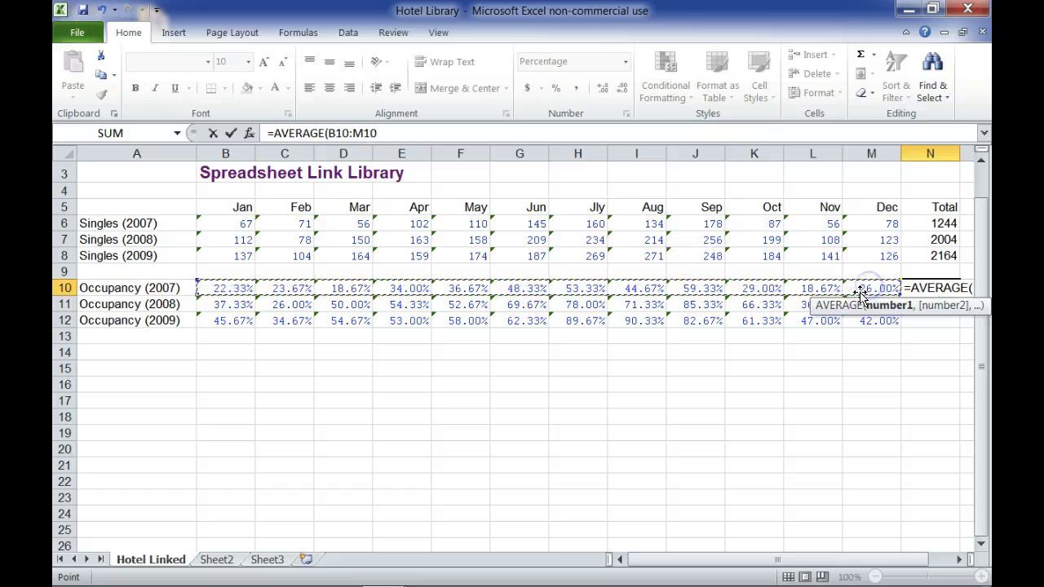
key(Return)
click(831, 275)
click(929, 289)
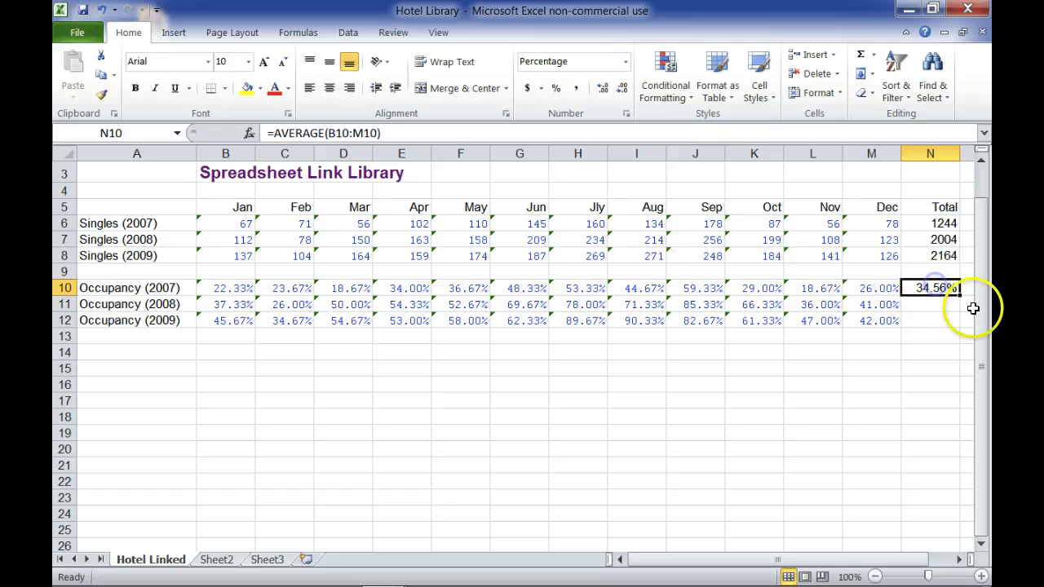
drag(959, 296, 955, 327)
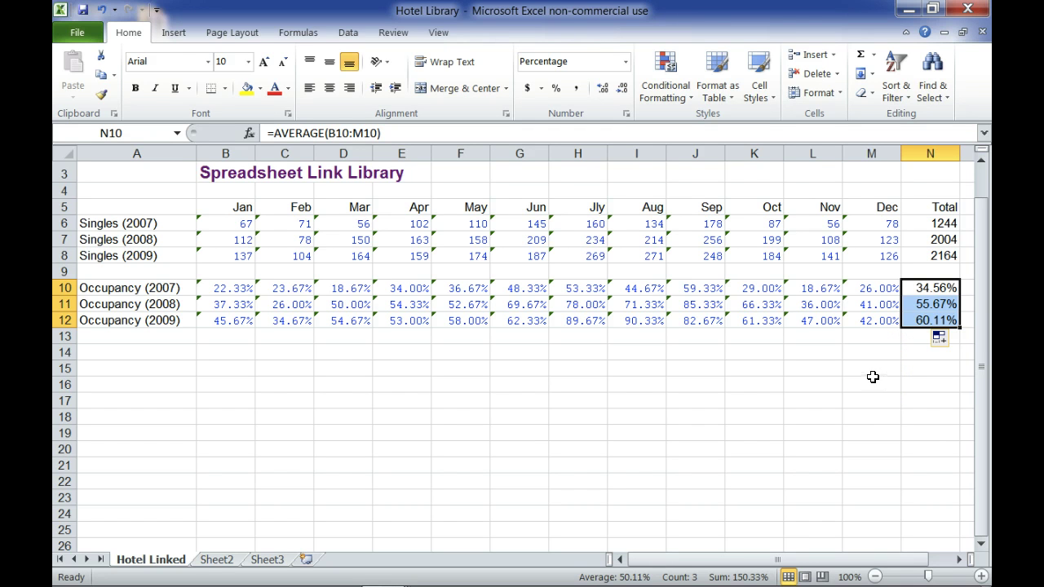
click(930, 288)
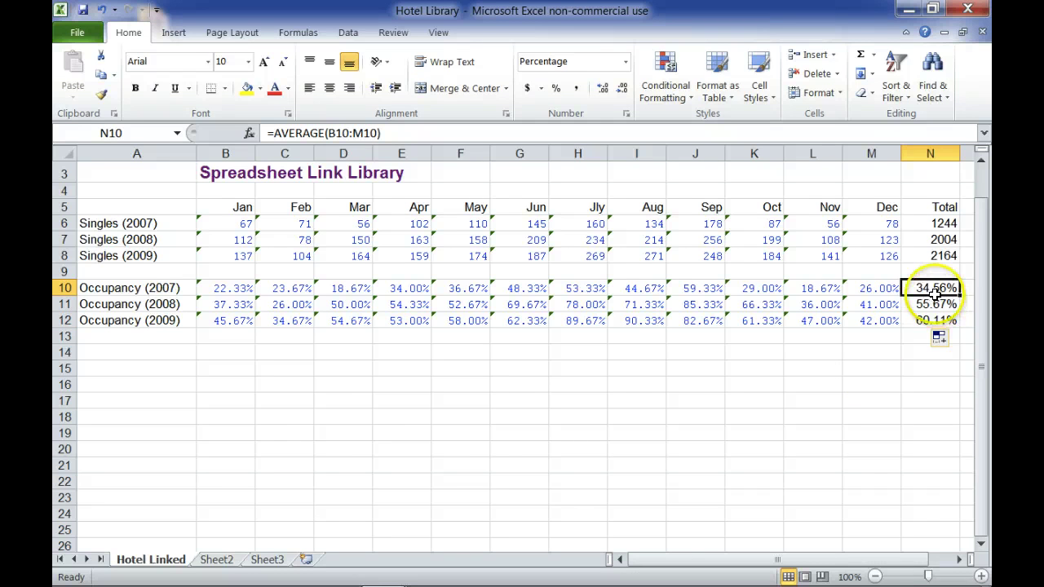
Step: Set the sheet's page orientation to Landscape and scale its print width to 1 page
click(243, 33)
click(234, 98)
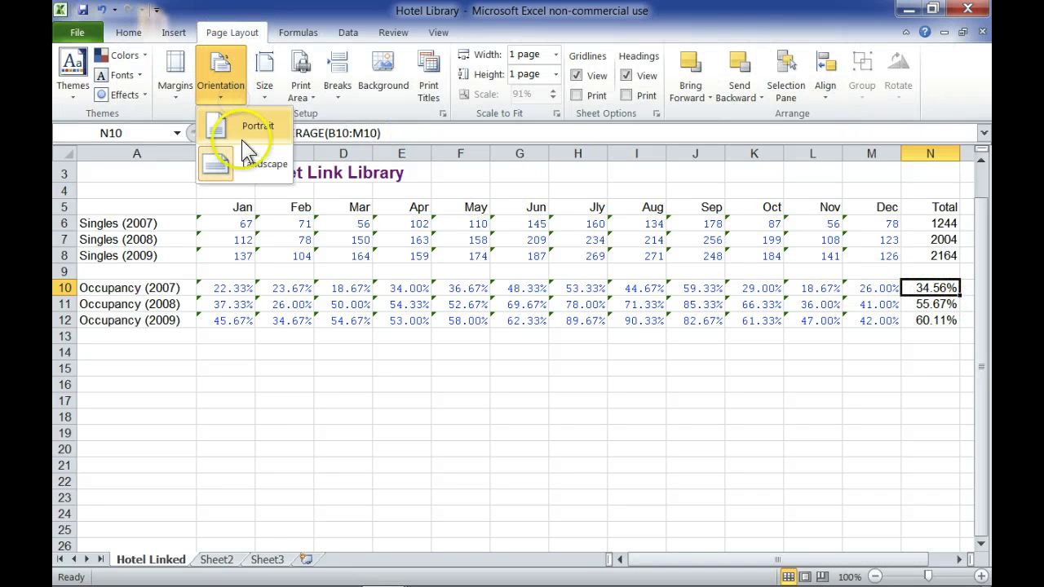
click(252, 166)
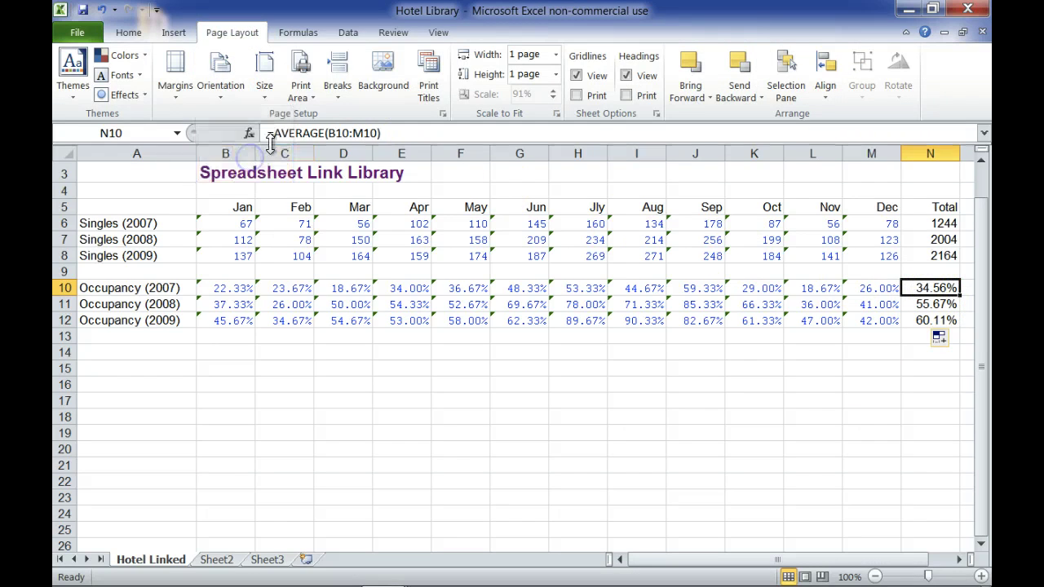
click(555, 54)
click(545, 89)
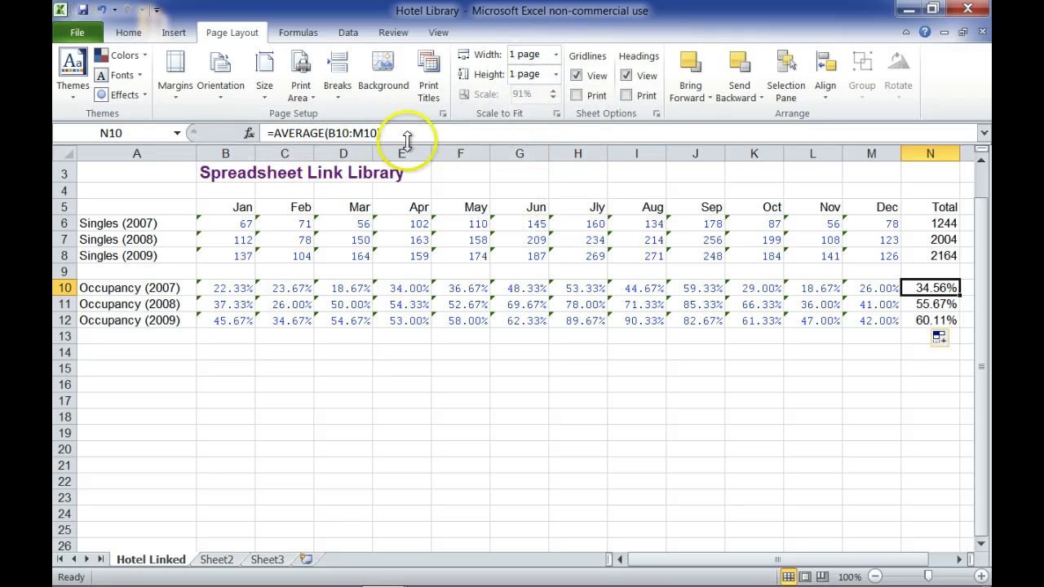
Step: Check the print preview of the Hotel Linked sheet and return to the worksheet
click(128, 32)
click(85, 34)
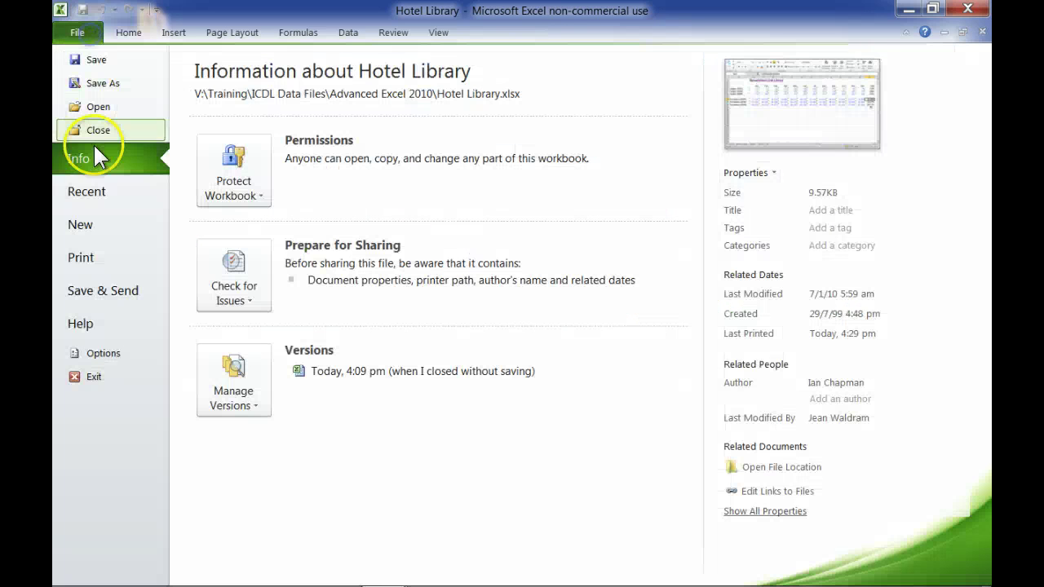
click(136, 262)
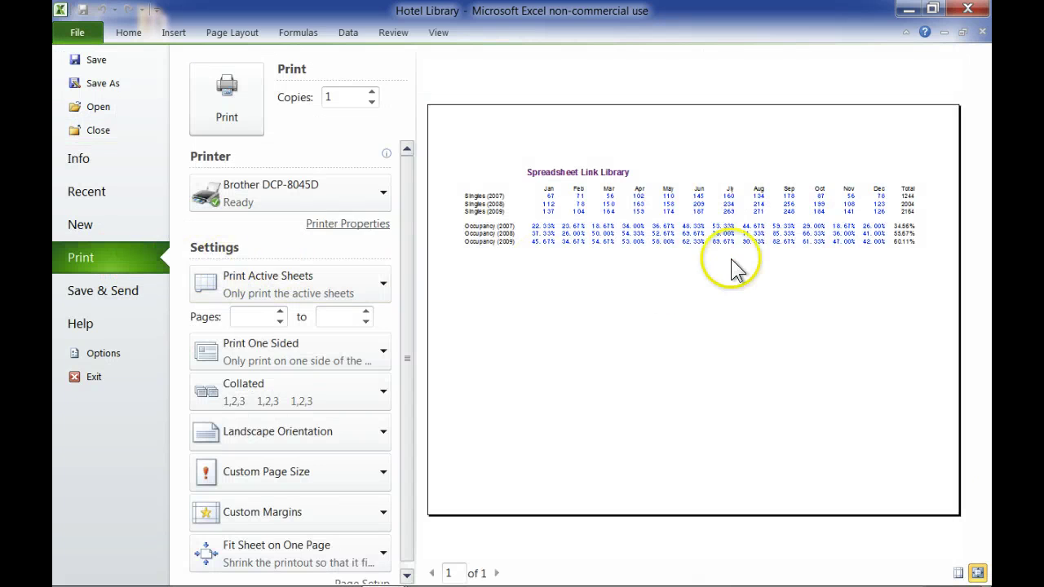
click(115, 34)
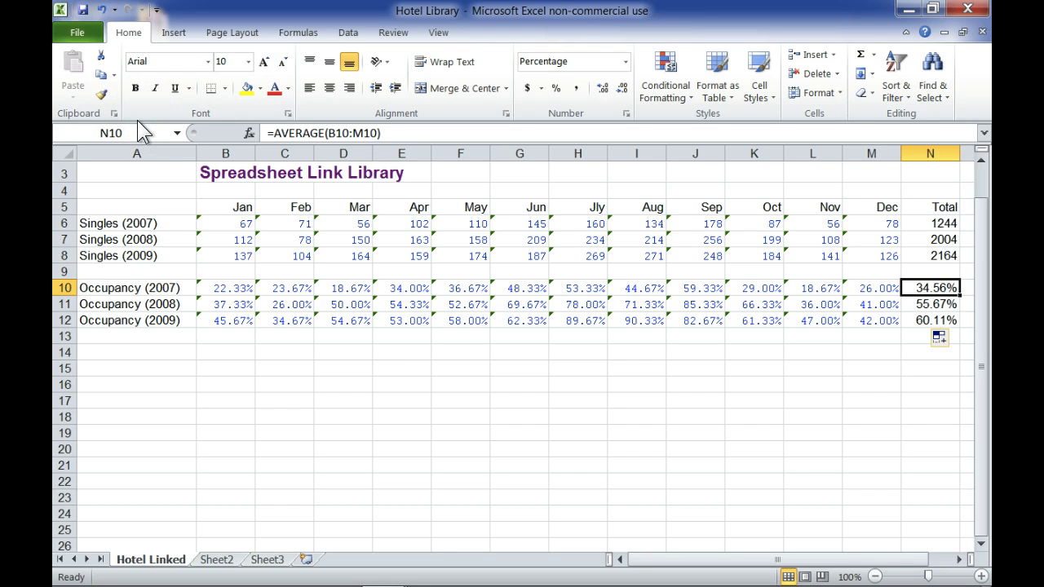
Step: Save the workbook as HOTEL OCCUPANCY in the Revision Answer folder
click(77, 32)
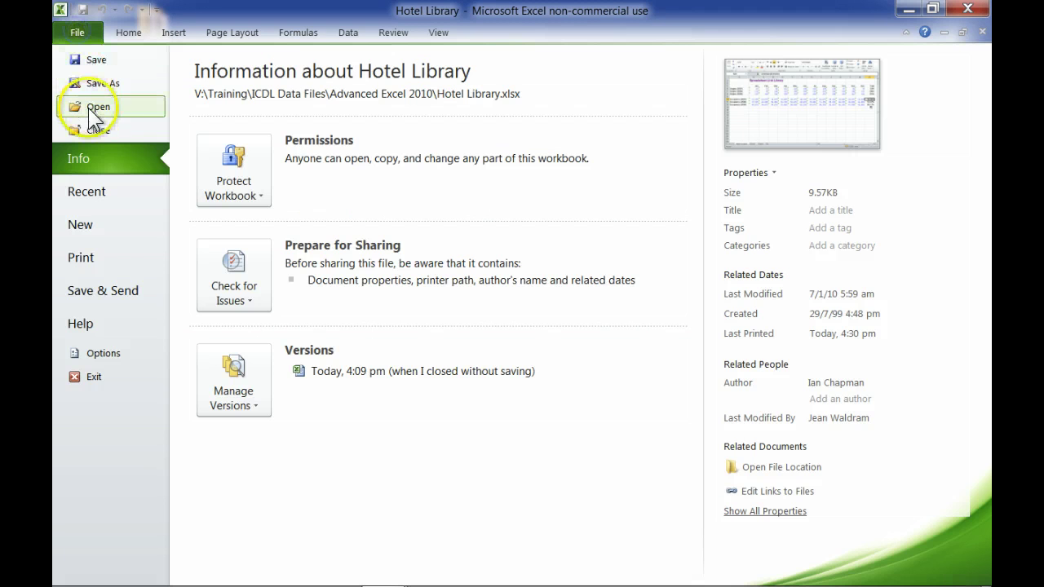
click(121, 83)
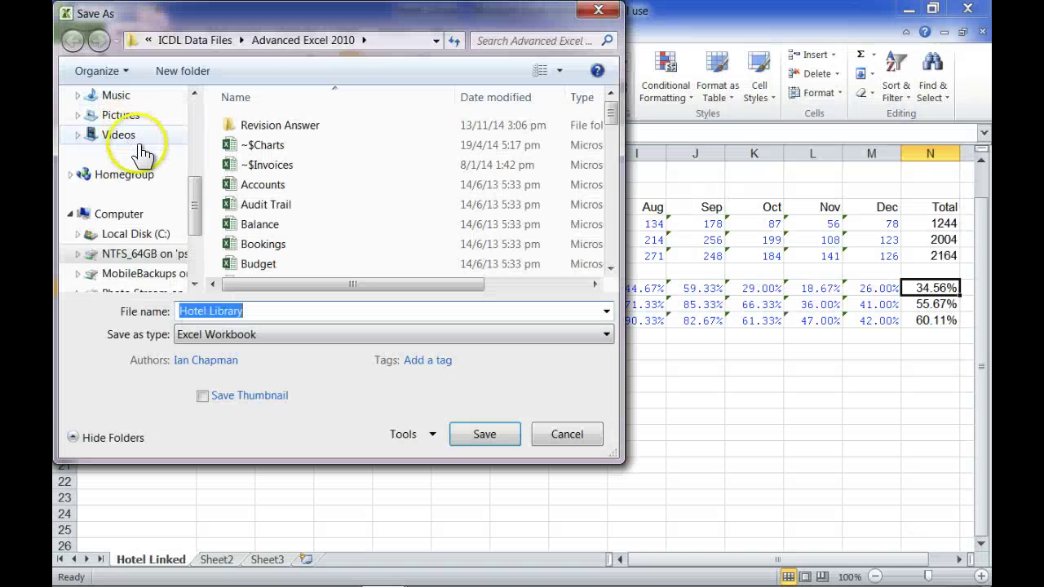
double_click(252, 125)
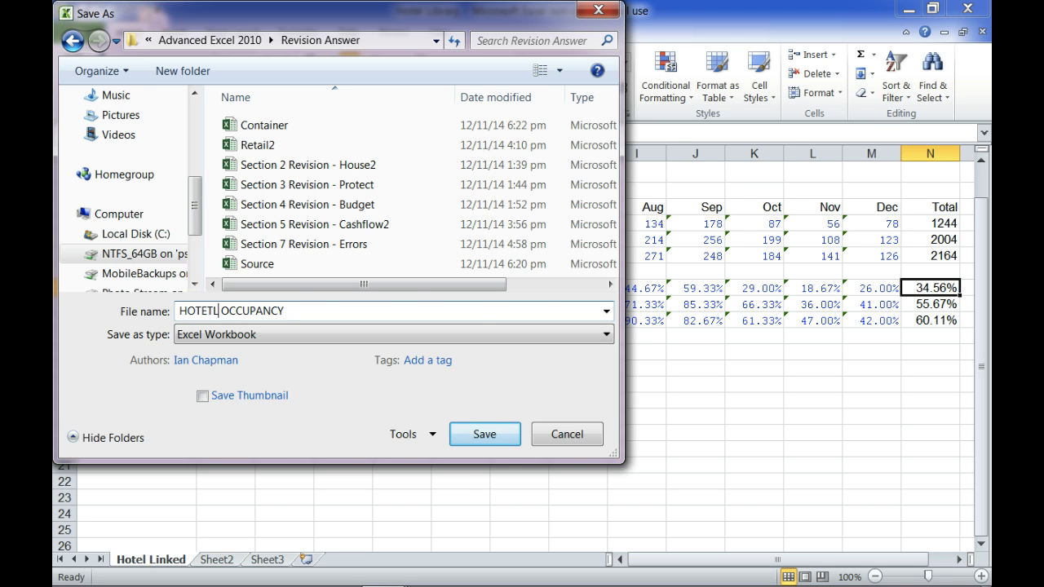
key(ctrl+a)
key(Escape)
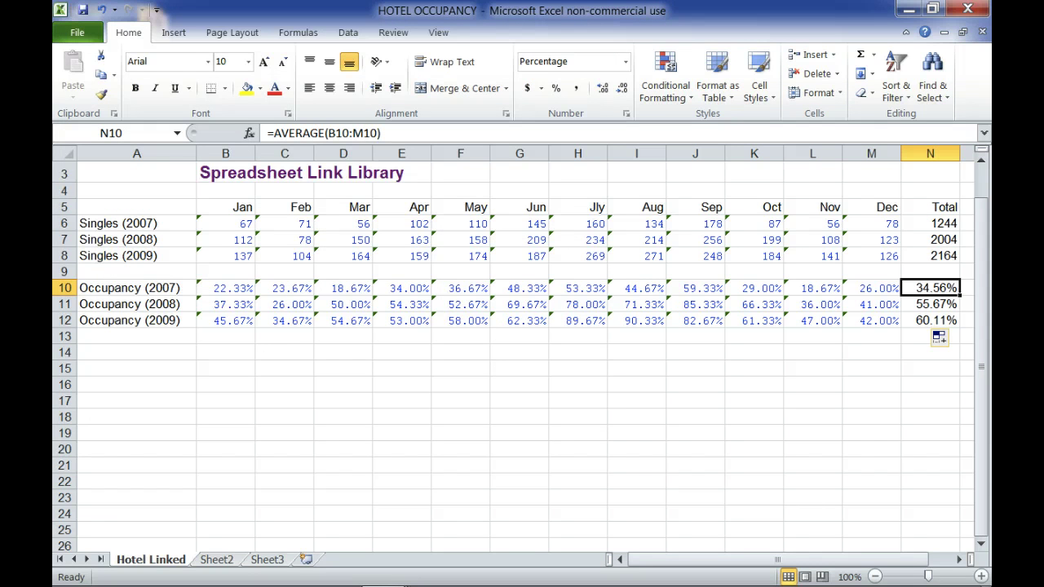
click(456, 352)
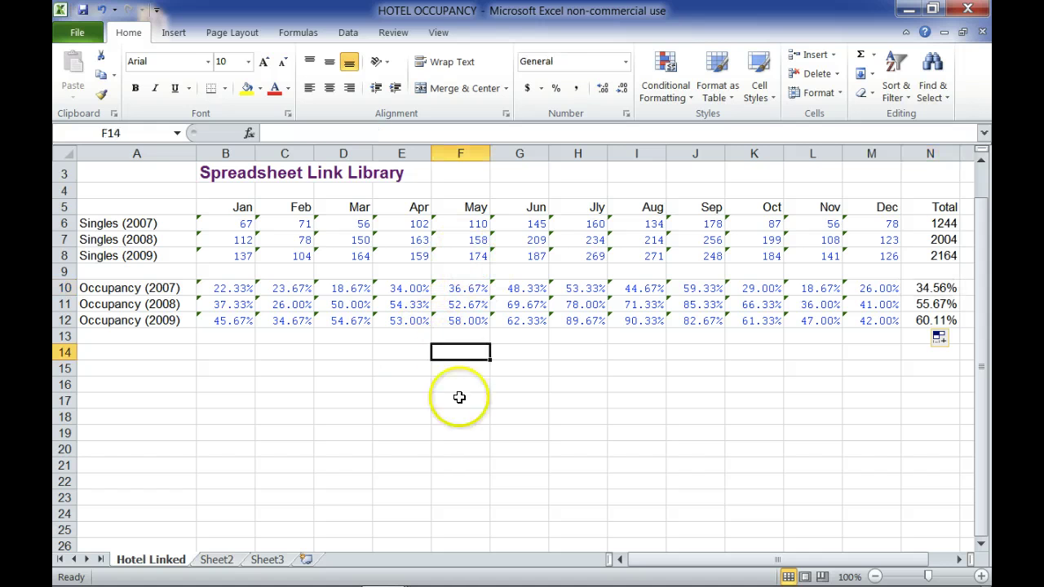
Step: Insert a basic 2-D line chart of the occupancy rows A10:M12 with the month headings A5:M5
drag(163, 289, 866, 322)
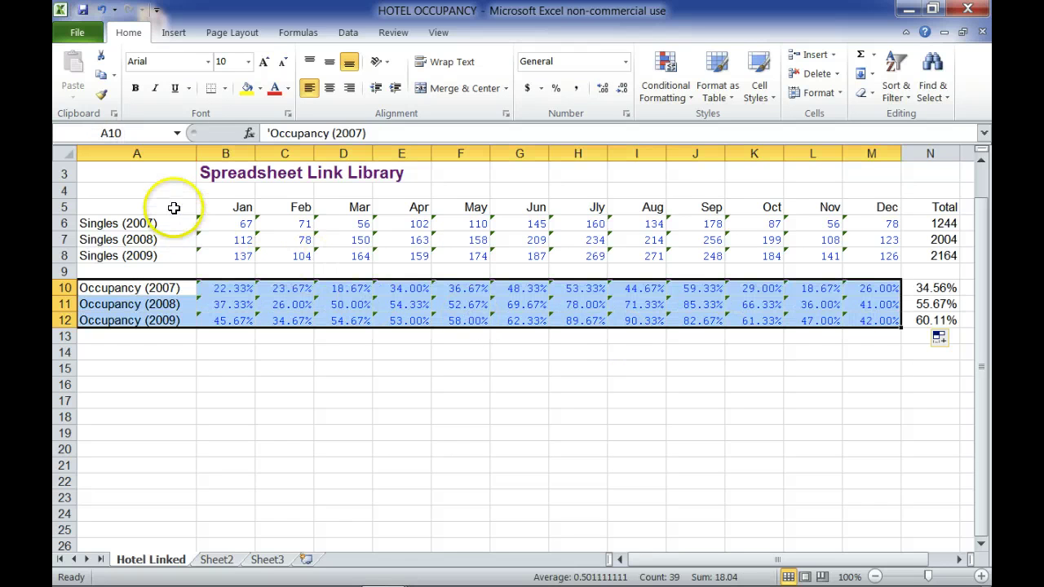
drag(173, 208, 866, 206)
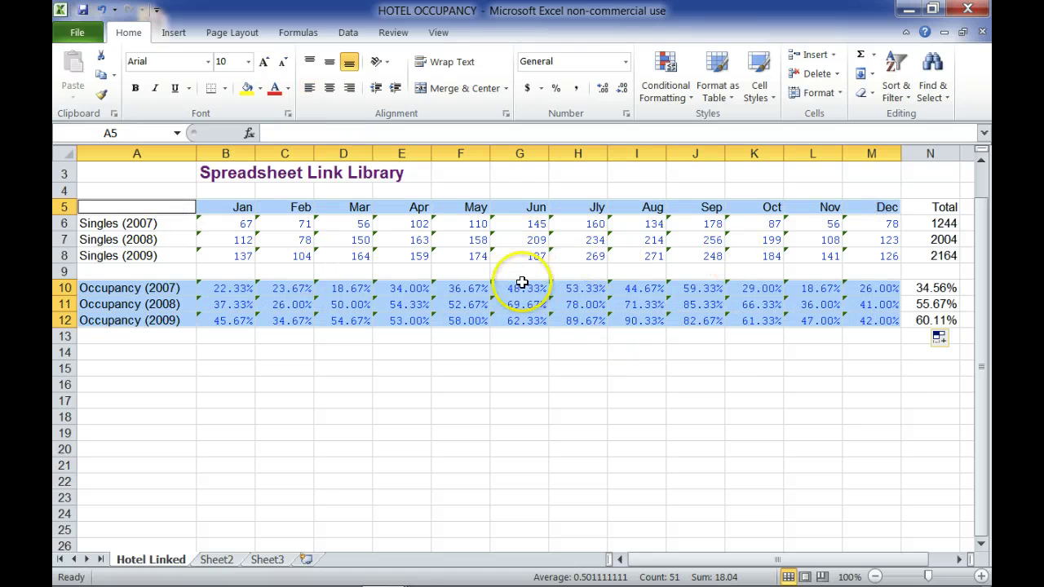
click(178, 34)
click(357, 78)
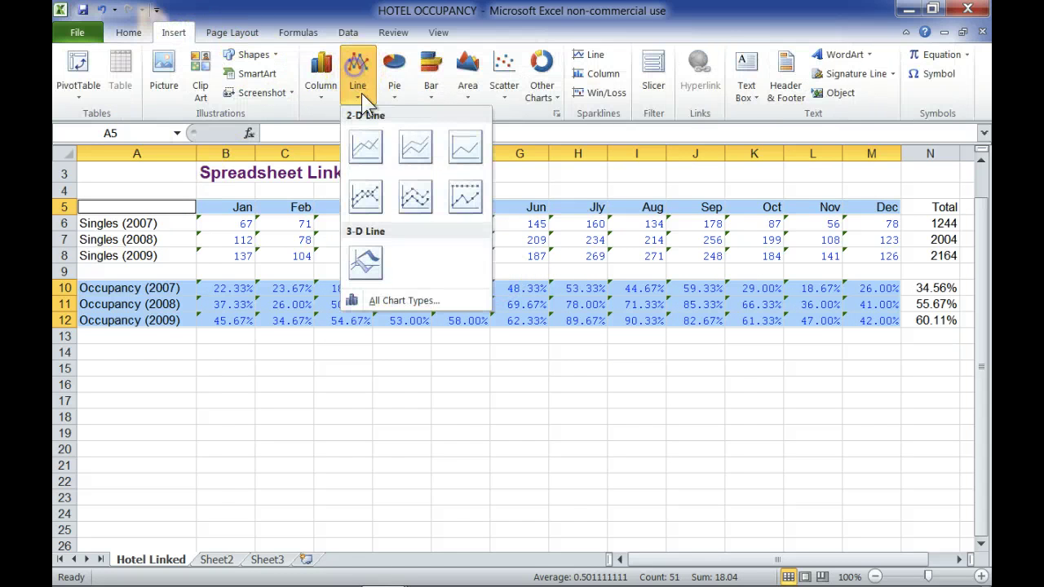
click(366, 148)
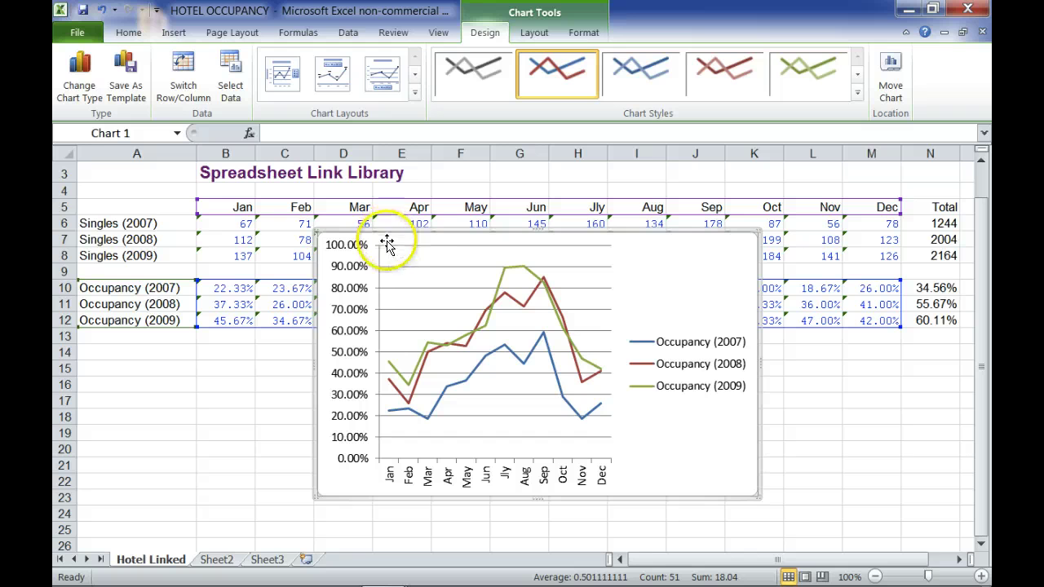
Step: Move the occupancy line chart to its own new sheet, keeping the suggested sheet name
click(881, 96)
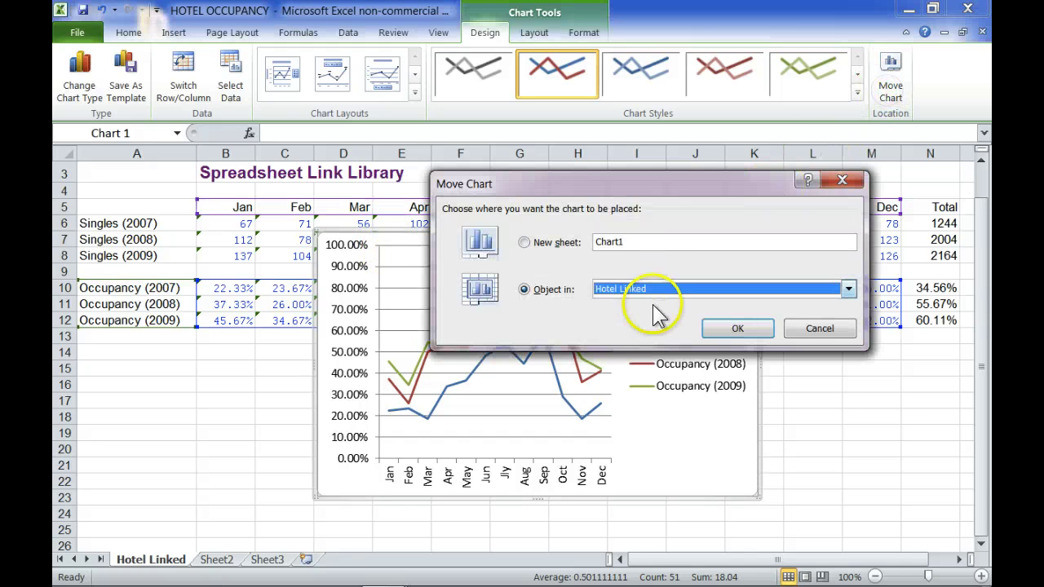
click(563, 244)
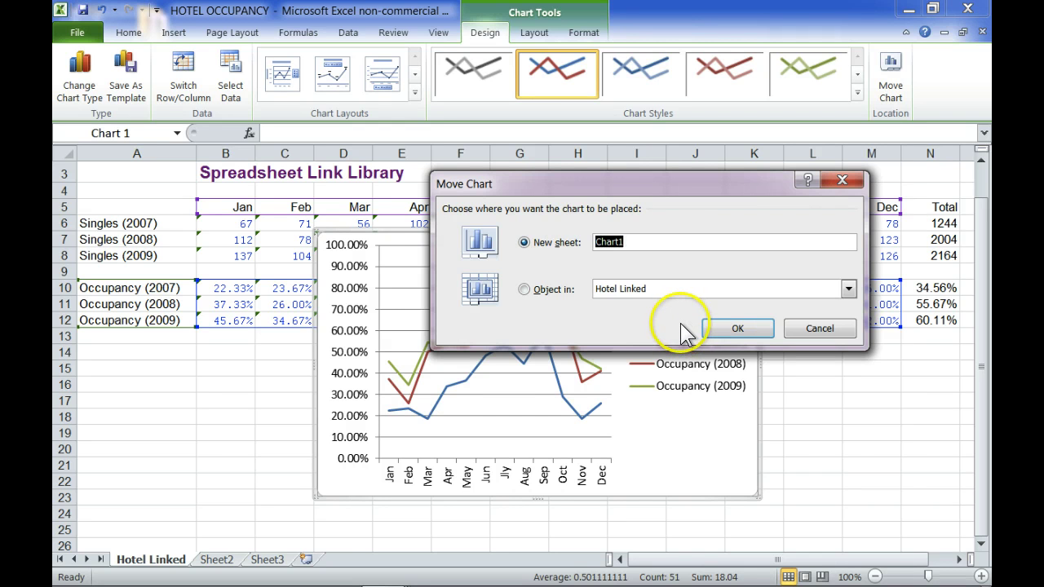
click(729, 327)
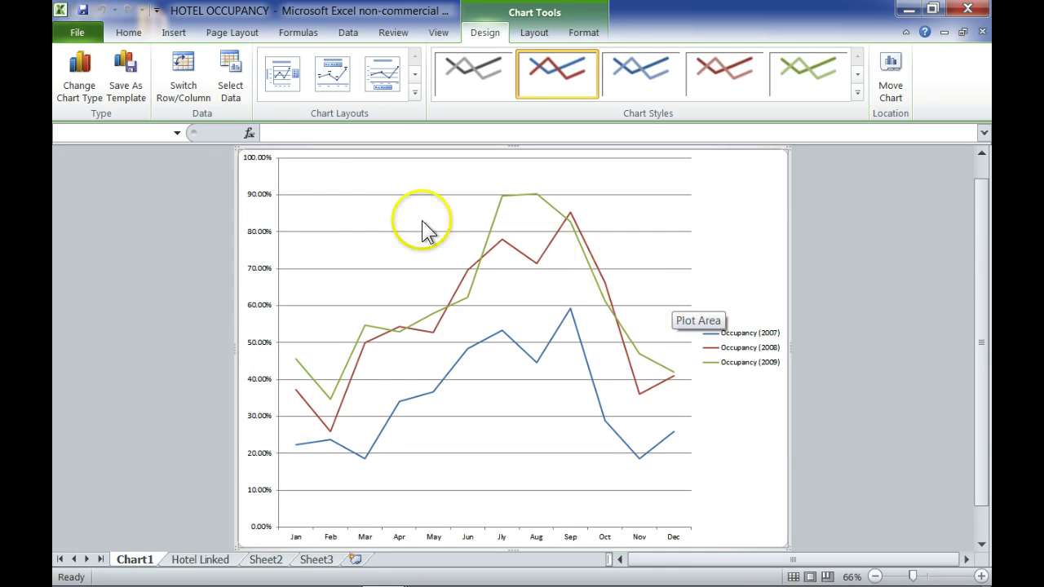
click(131, 33)
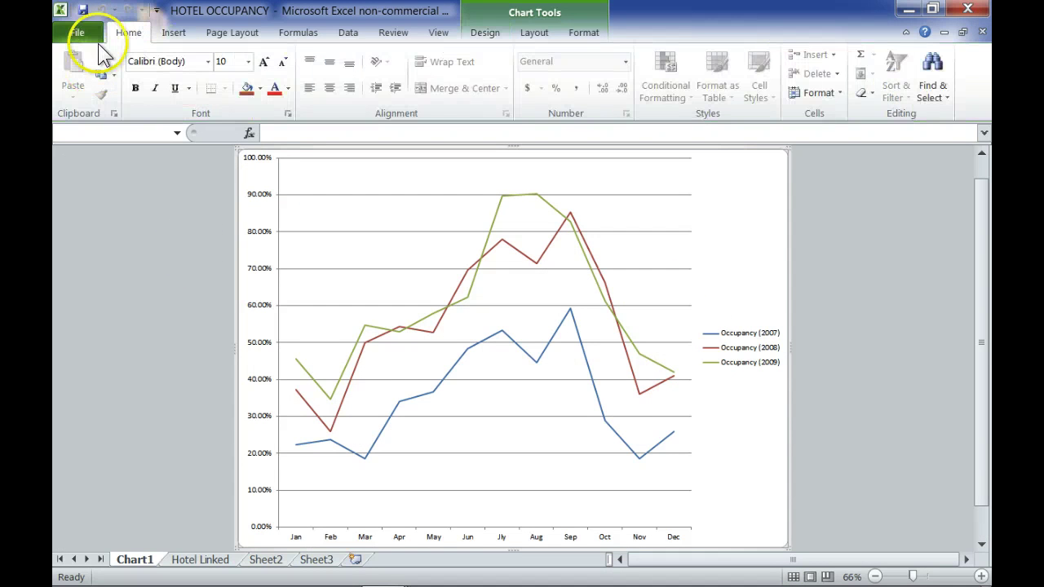